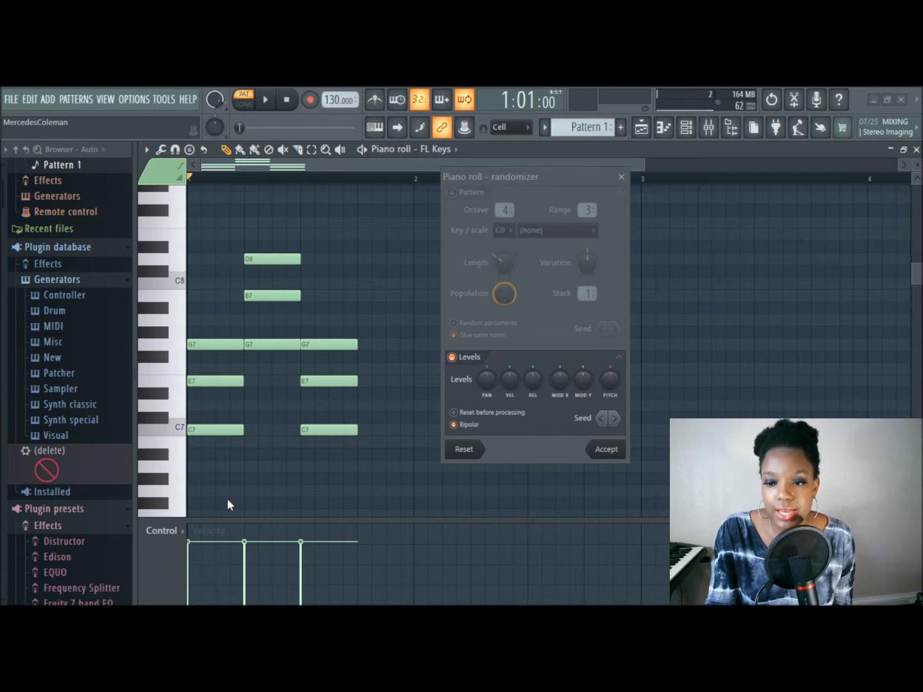
Try a random velocity variation on the chord notes with the randomizer's VEL level and close it without accepting
mouse_move(510, 378)
mouse_down()
mouse_move(510, 356)
mouse_move(510, 400)
mouse_move(504, 377)
mouse_up()
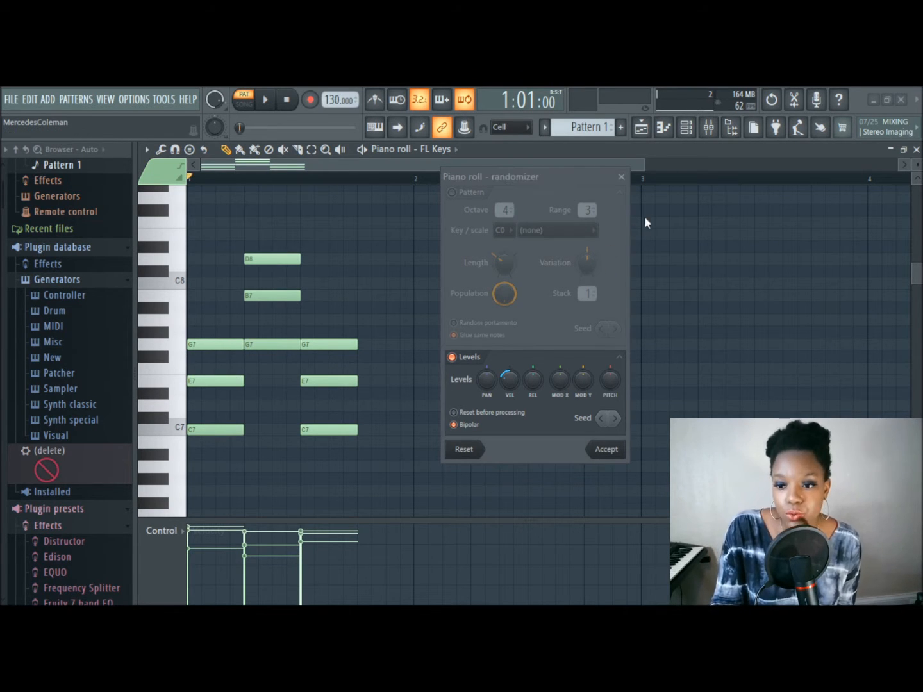
click(619, 176)
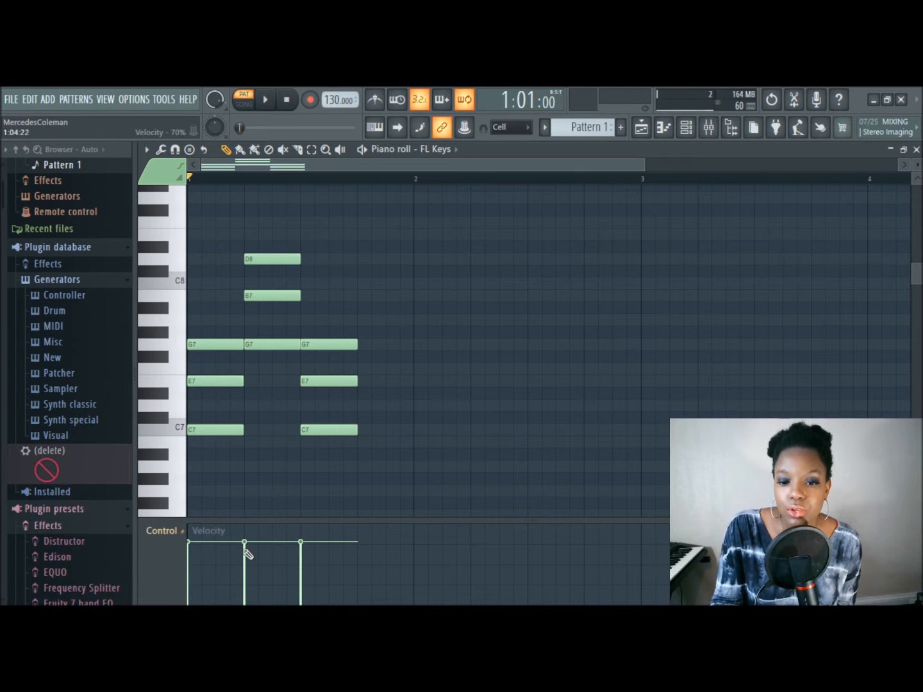
Lower the velocity of the second and third chords slightly in the velocity lane
mouse_move(231, 546)
mouse_down()
mouse_move(232, 533)
mouse_move(263, 557)
mouse_move(297, 535)
mouse_move(289, 531)
mouse_move(278, 550)
mouse_move(270, 539)
mouse_move(269, 553)
mouse_up()
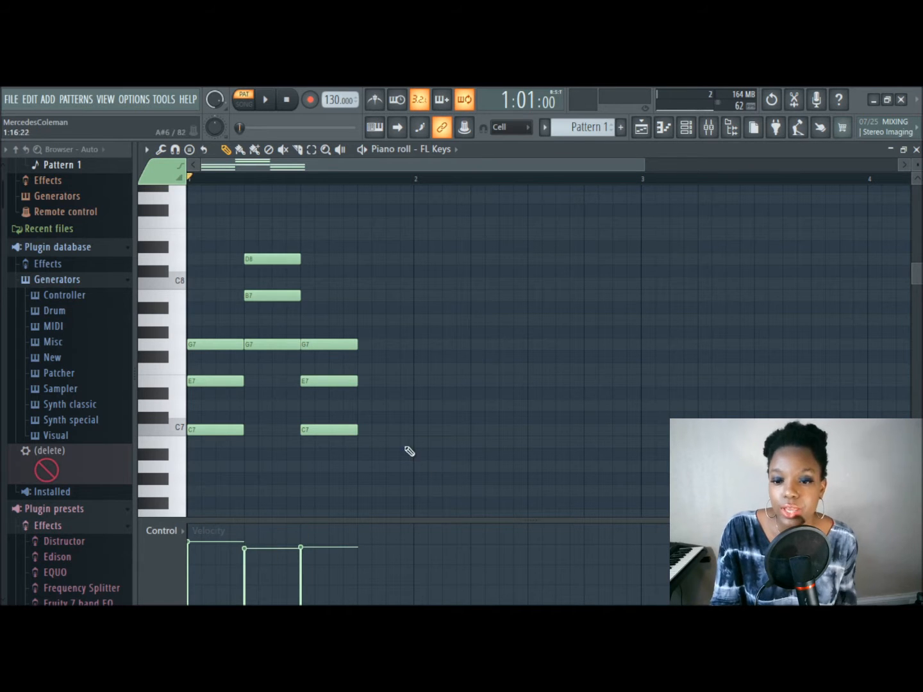
drag(359, 451, 351, 442)
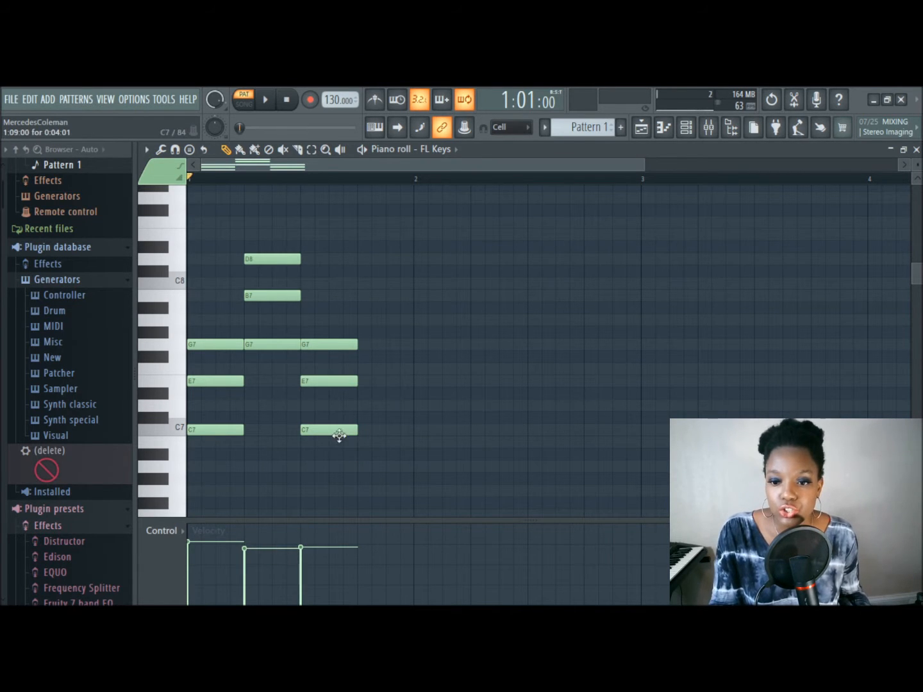
Lower the velocity of only the C7 note in the third chord
scroll(335, 431, down, 4)
click(324, 429)
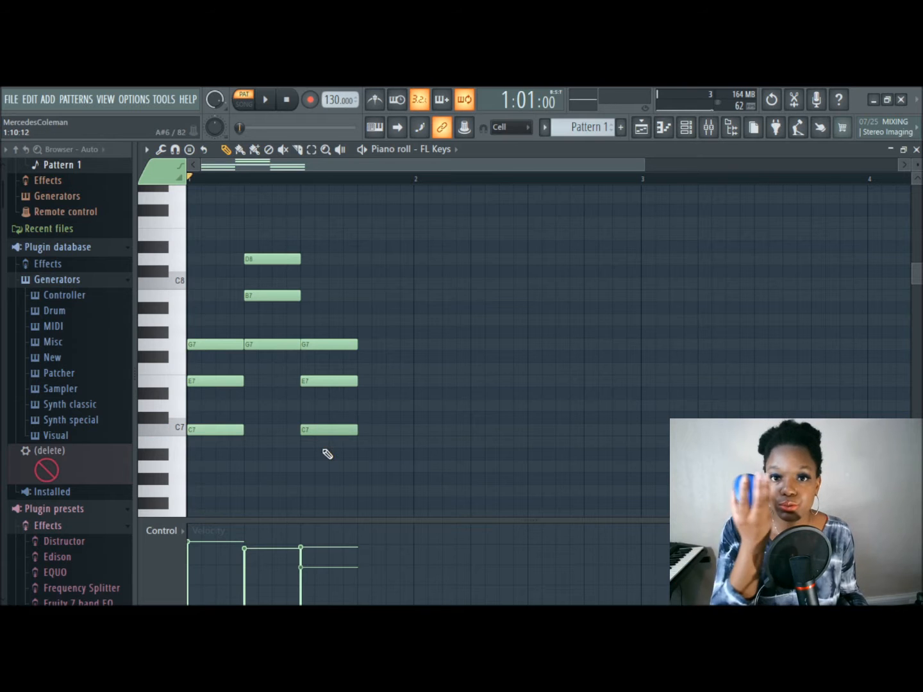
scroll(327, 452, down, 2)
scroll(326, 453, up, 3)
scroll(326, 452, down, 3)
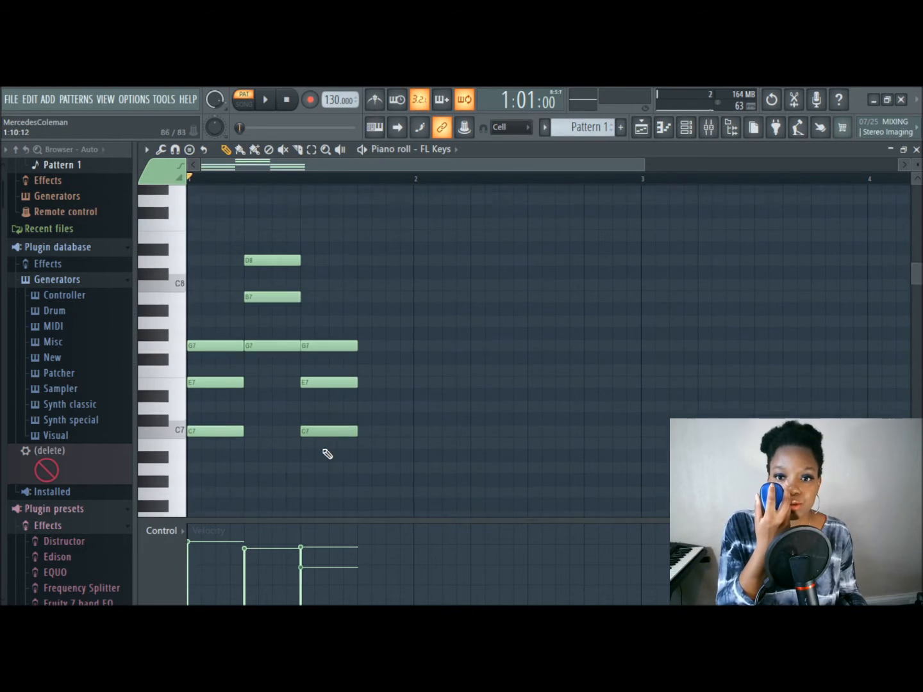
scroll(328, 391, down, 2)
scroll(326, 391, up, 2)
scroll(327, 391, down, 2)
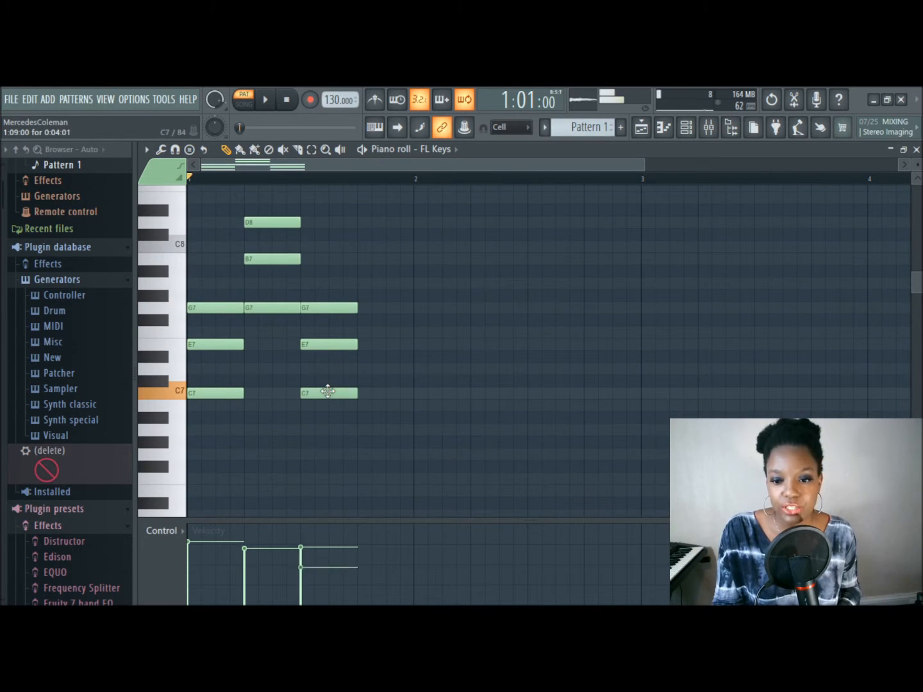
Select the C7 and E7 notes of the third chord and adjust their velocities together
drag(439, 447, 285, 358)
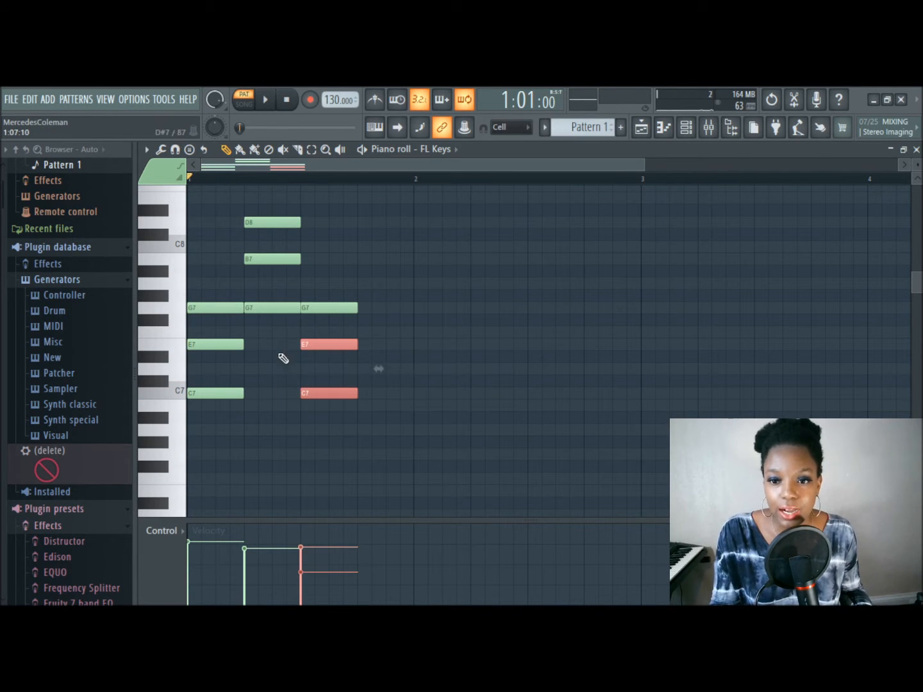
scroll(320, 393, up, 3)
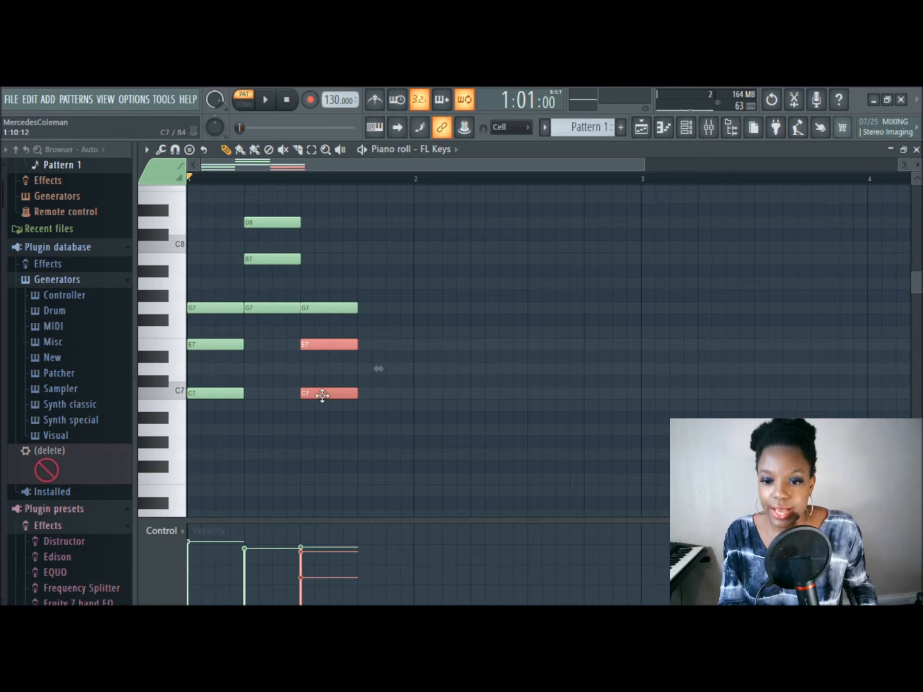
scroll(321, 396, up, 3)
scroll(321, 396, down, 6)
scroll(322, 396, up, 4)
scroll(322, 396, down, 1)
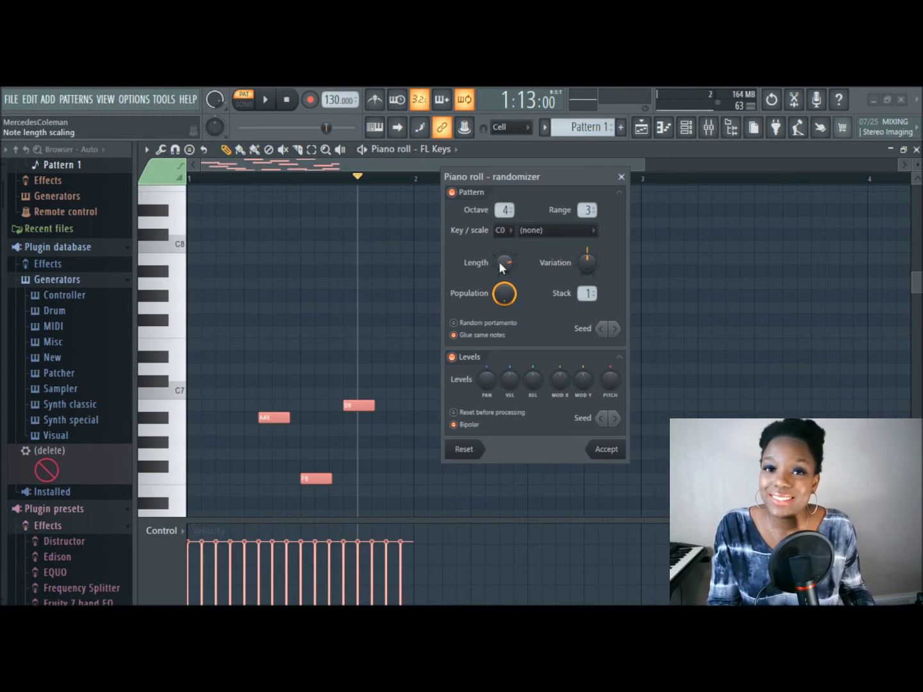
Try adjusting the note Length of the randomizer's generated pattern
mouse_move(501, 268)
mouse_down()
mouse_move(501, 251)
mouse_move(501, 267)
mouse_up()
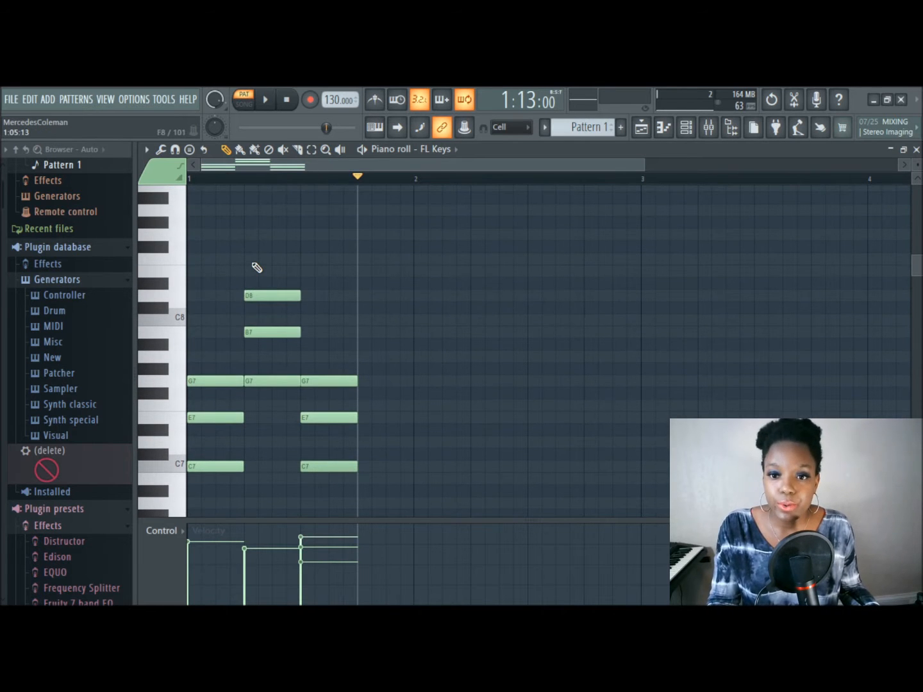
Set the main snap to (none) and nudge the second chord's D8 and B7 notes slightly off the grid
click(513, 126)
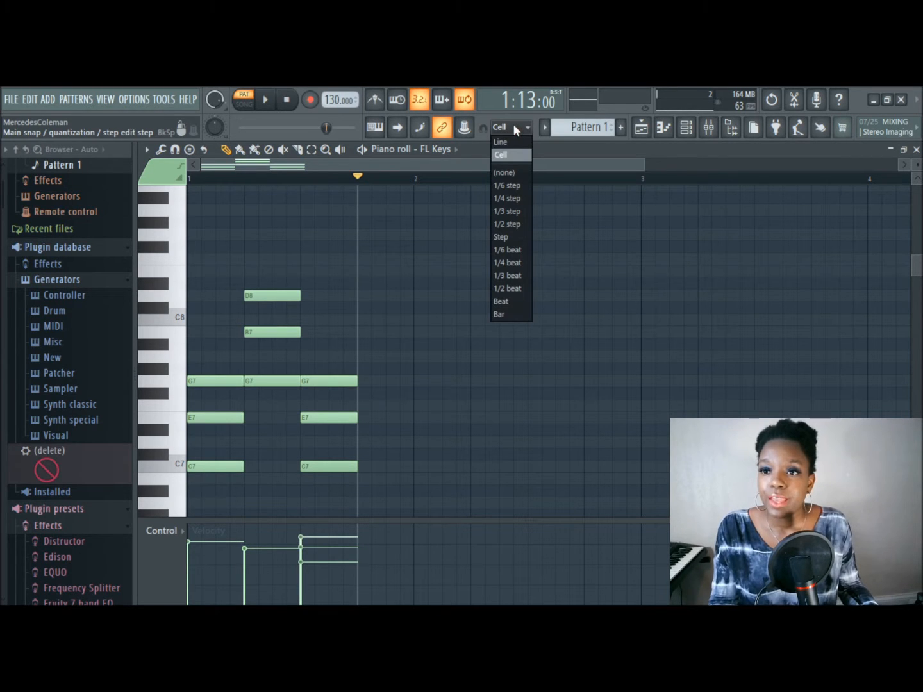
click(522, 175)
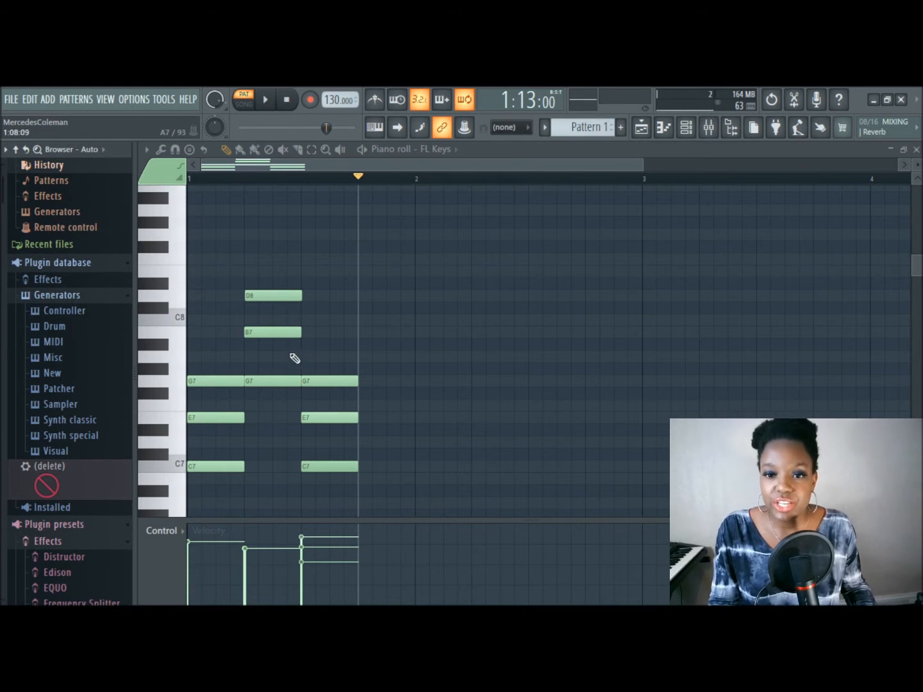
scroll(275, 353, up, 3)
scroll(274, 353, up, 2)
drag(290, 165, 250, 165)
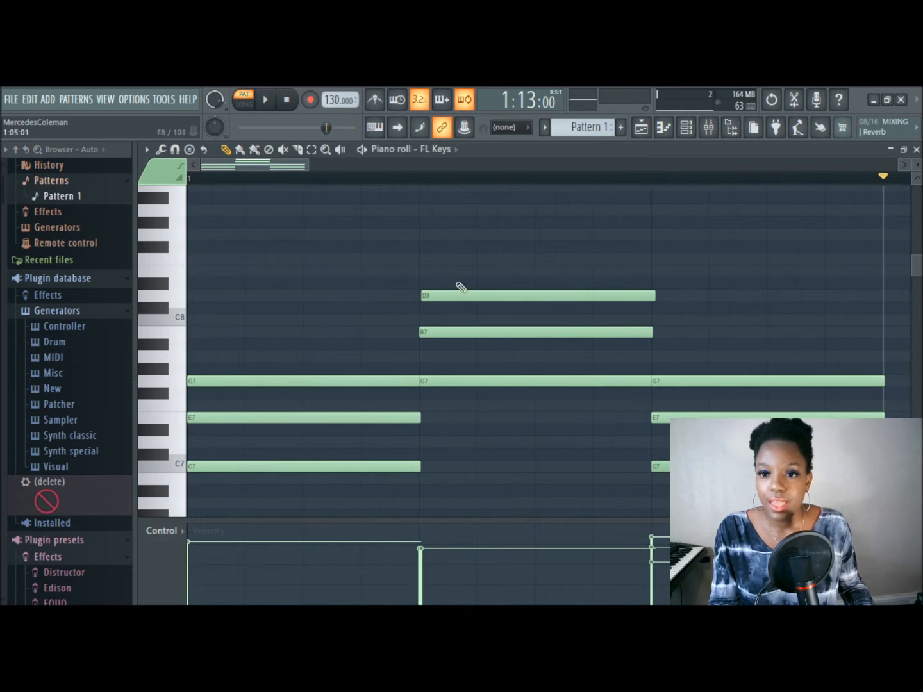
drag(470, 296, 458, 332)
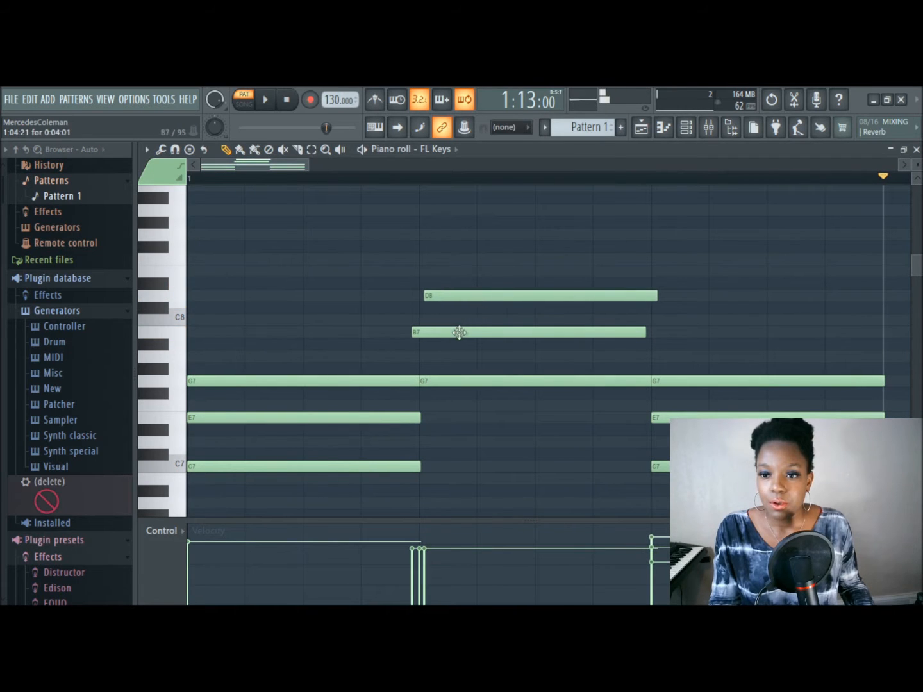
drag(440, 384, 379, 417)
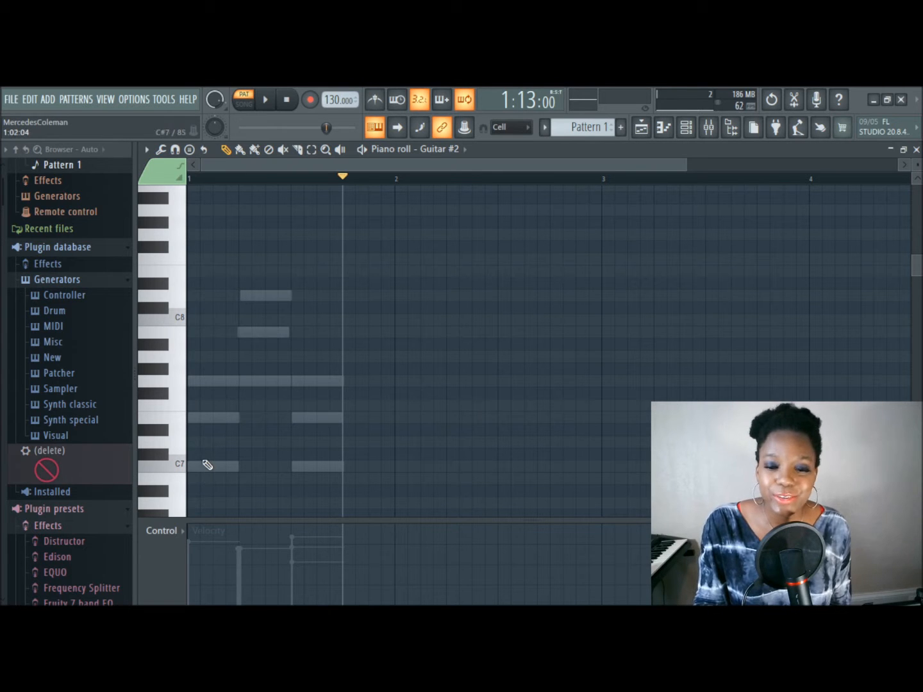
Add a C major chord to the Guitar #2 piano roll at bar 1 with the notes C7, E7, G7, C8 and E8
click(192, 465)
click(192, 418)
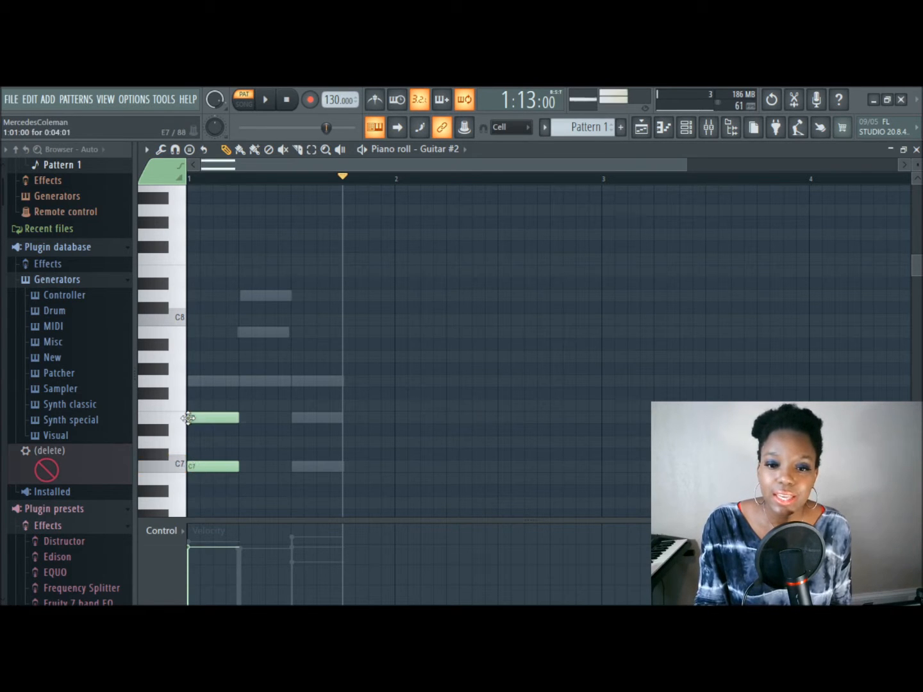
click(191, 381)
click(191, 319)
click(191, 277)
Select all five guitar chord notes and strum them with the strumizer, using a small start Time strength and adjusting the start Velocity
key(ctrl+a)
ctrl+click(318, 355)
drag(280, 224, 196, 476)
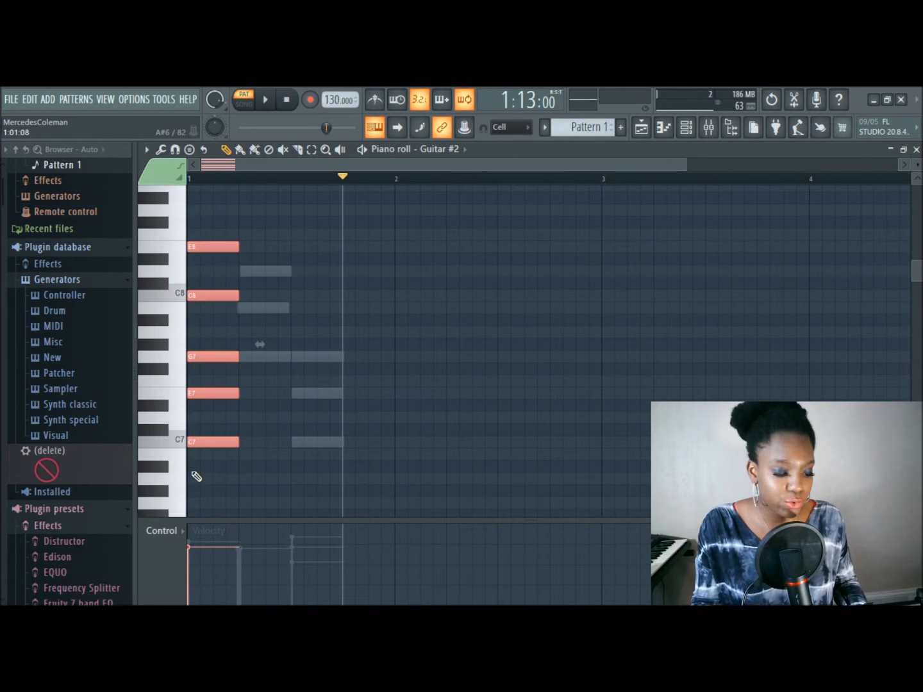
key(alt+s)
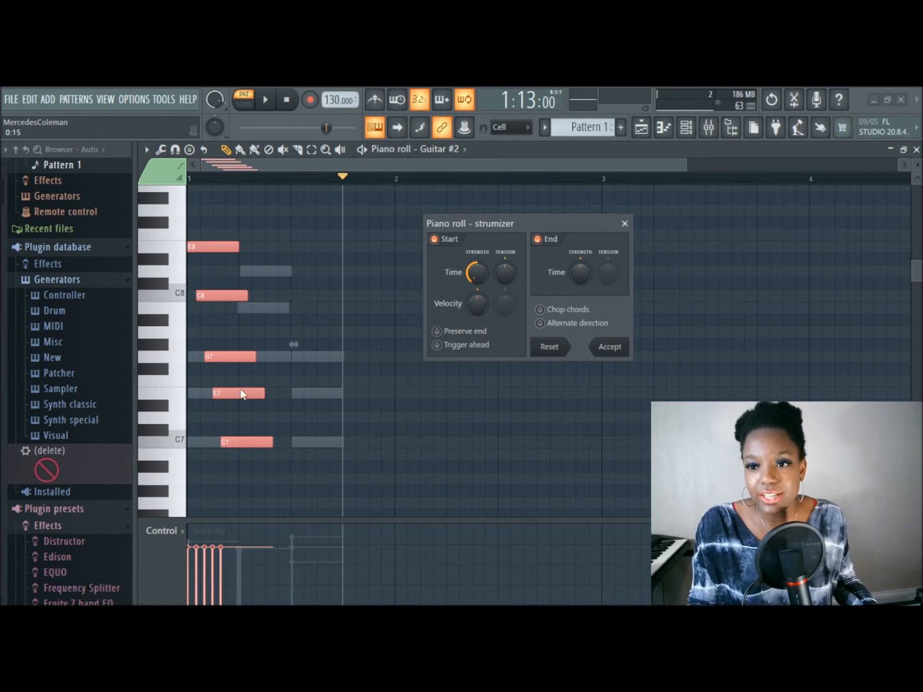
drag(471, 280, 474, 278)
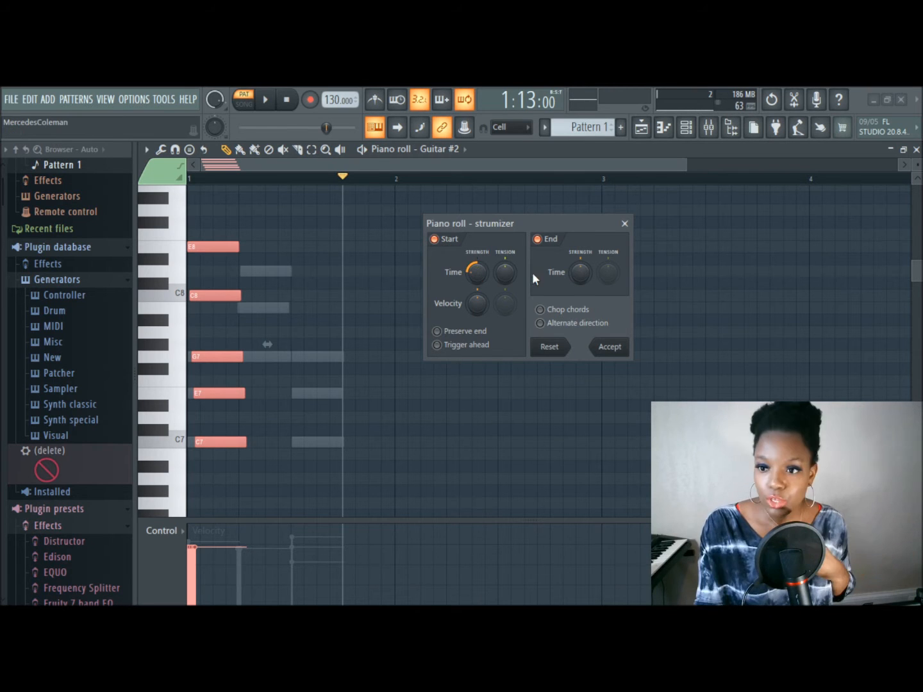
mouse_move(477, 303)
mouse_down()
mouse_move(476, 277)
mouse_move(476, 306)
mouse_up()
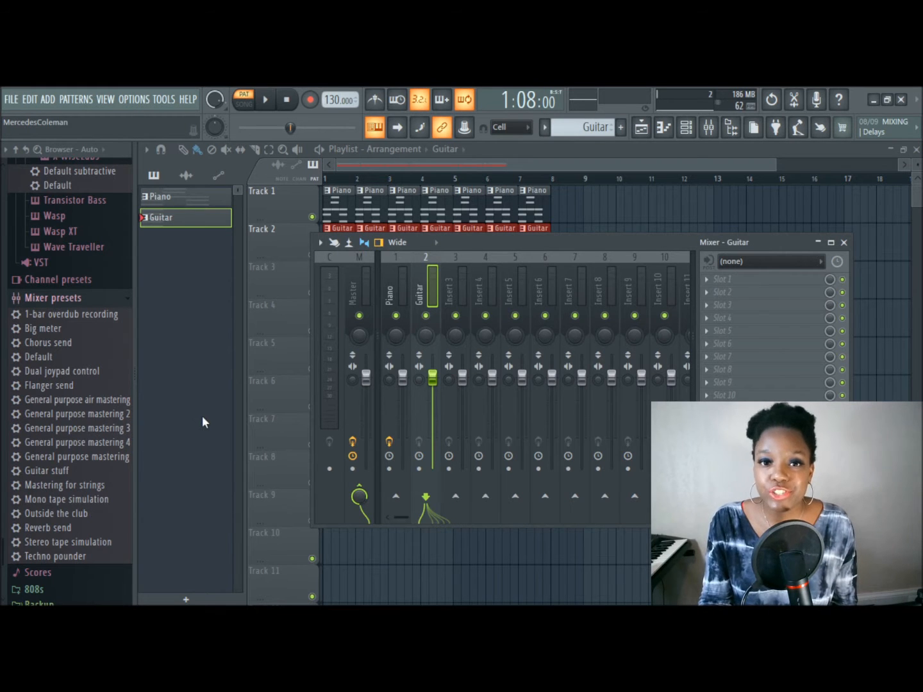
Arm the Piano mixer track for disk recording to a wave file named Piano
click(392, 470)
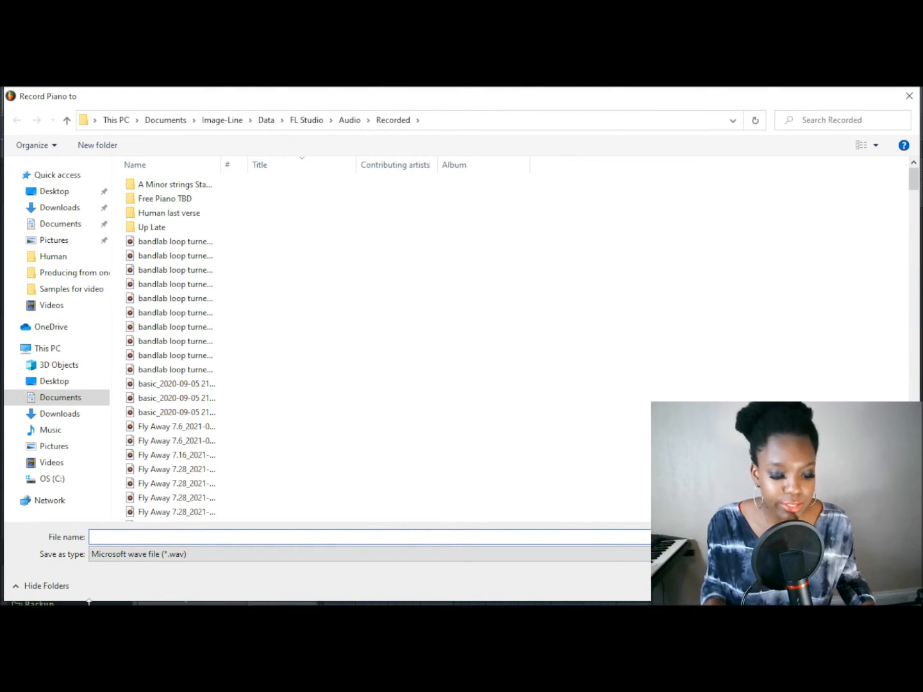
text(Piano)
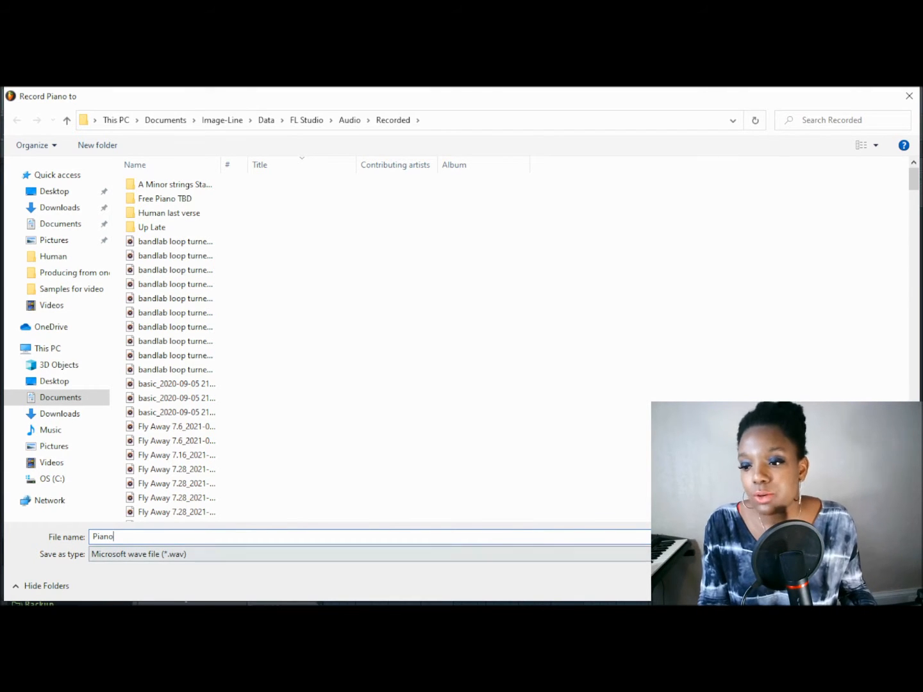
key(Return)
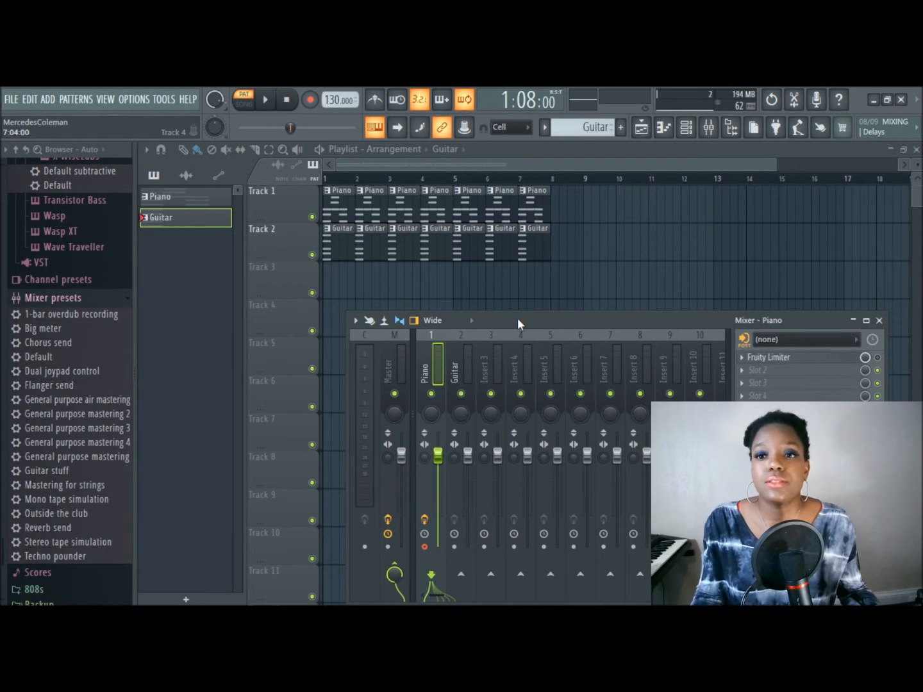
Render the armed Piano mixer track to a wave file through the mixer's disk recording options
drag(517, 317, 541, 263)
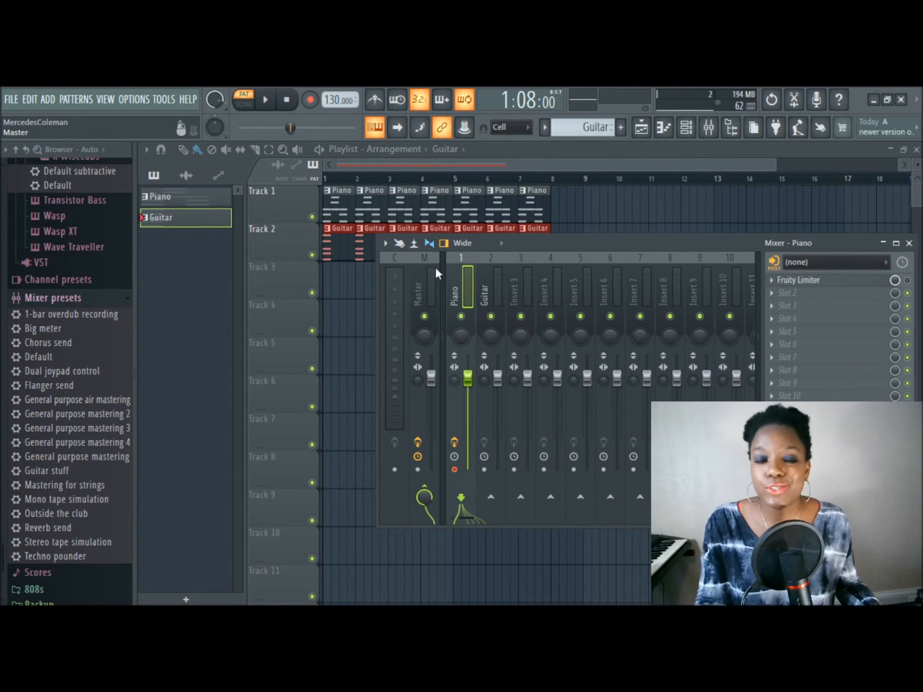
click(387, 244)
mouse_move(431, 169)
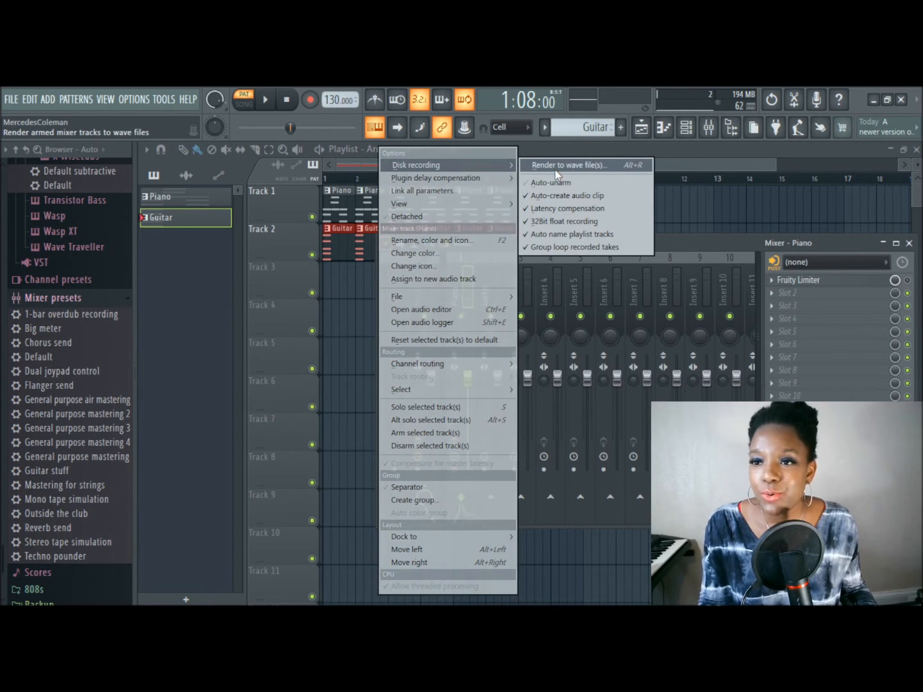
click(555, 165)
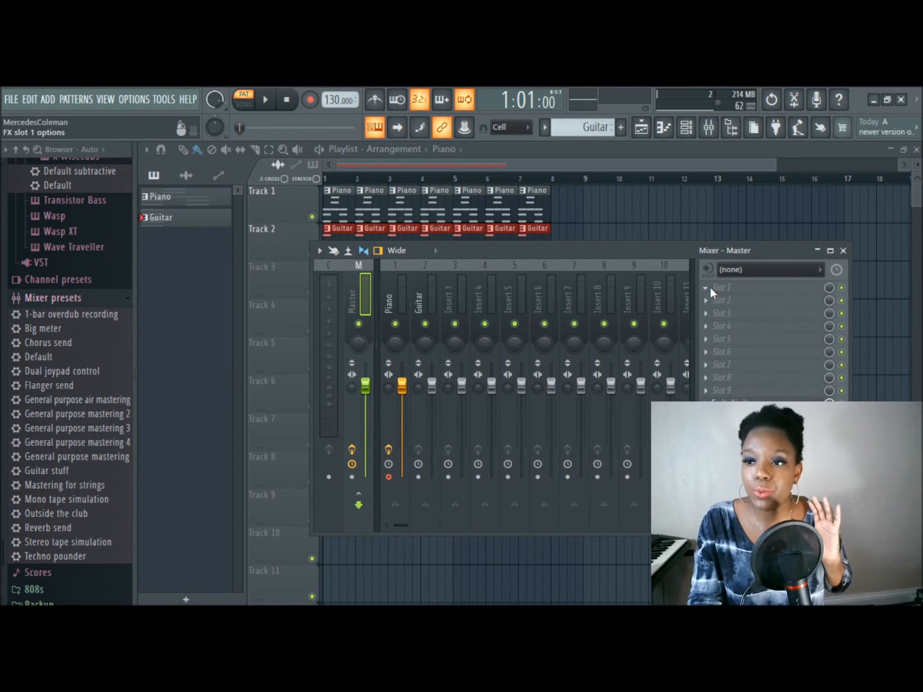
View the effect plugins available for Slot 1 of the Master track without choosing one
click(710, 287)
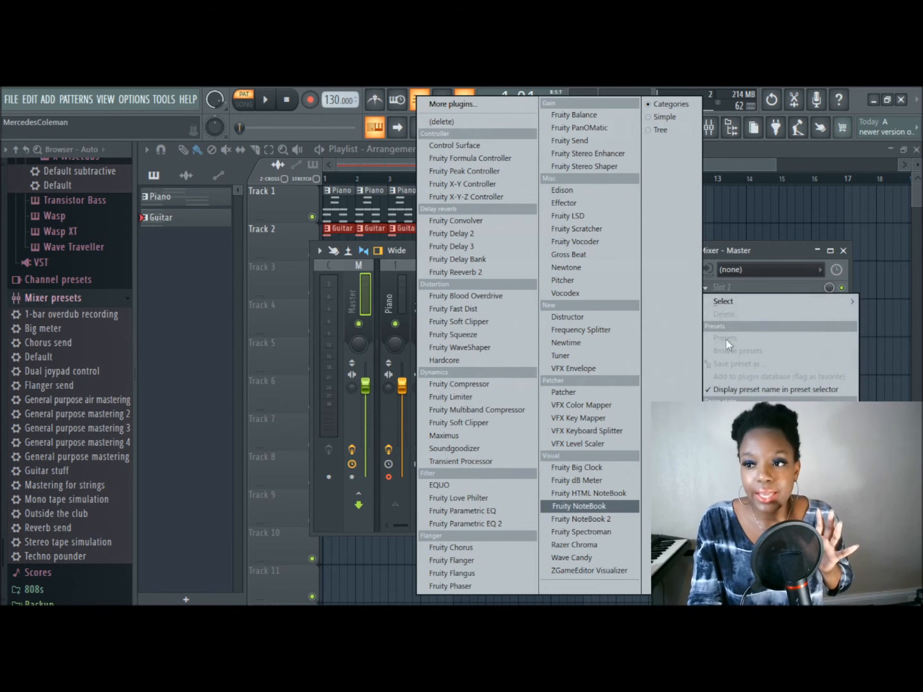
click(762, 246)
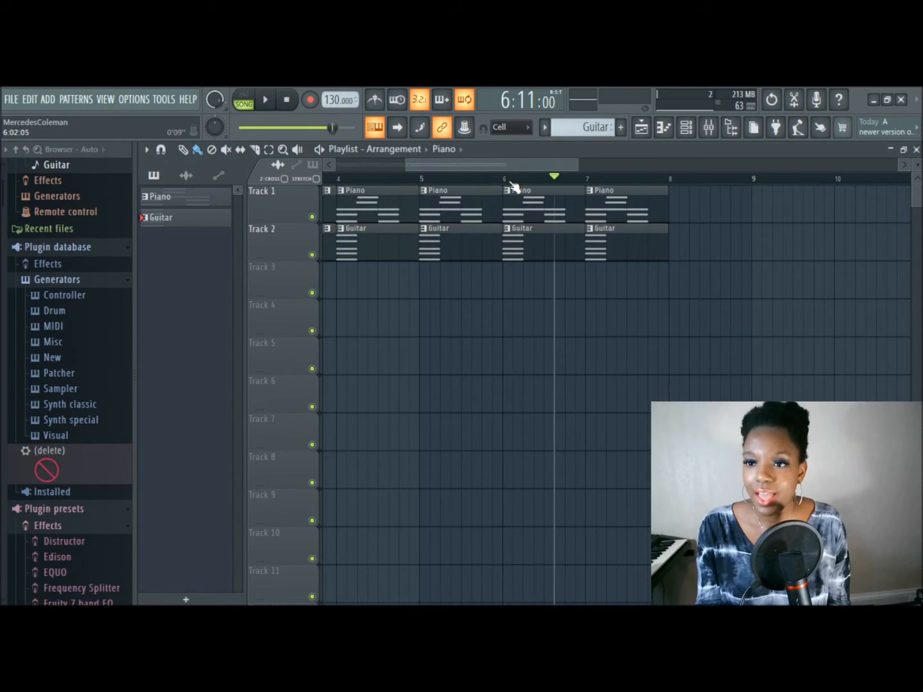
Mark the playlist range from bar 6 to bar 8 and try muting the Guitar and Piano clips at bar 7
drag(503, 179, 666, 192)
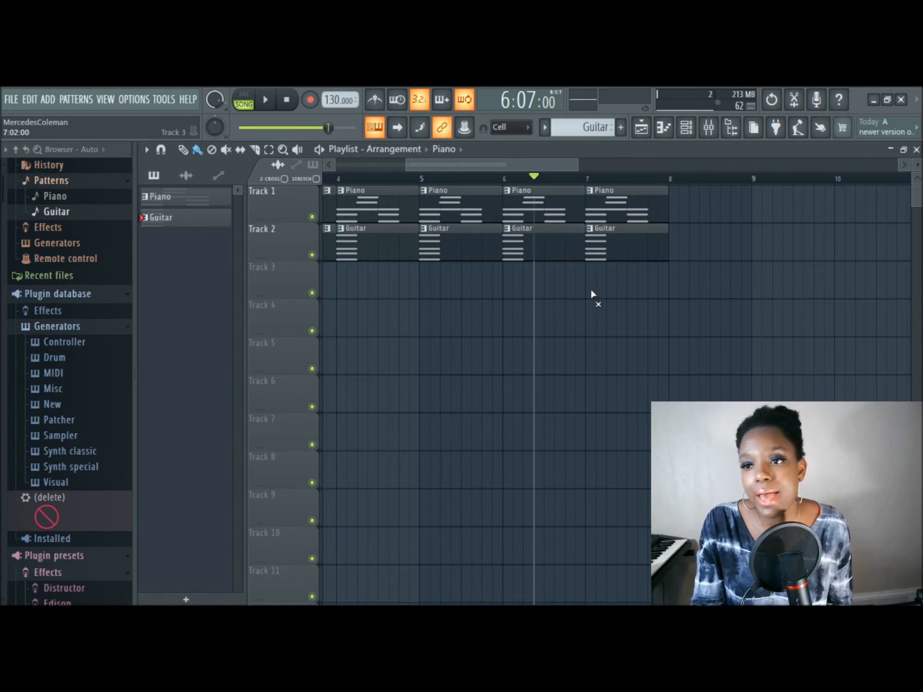
alt+right_click(628, 256)
alt+right_click(649, 220)
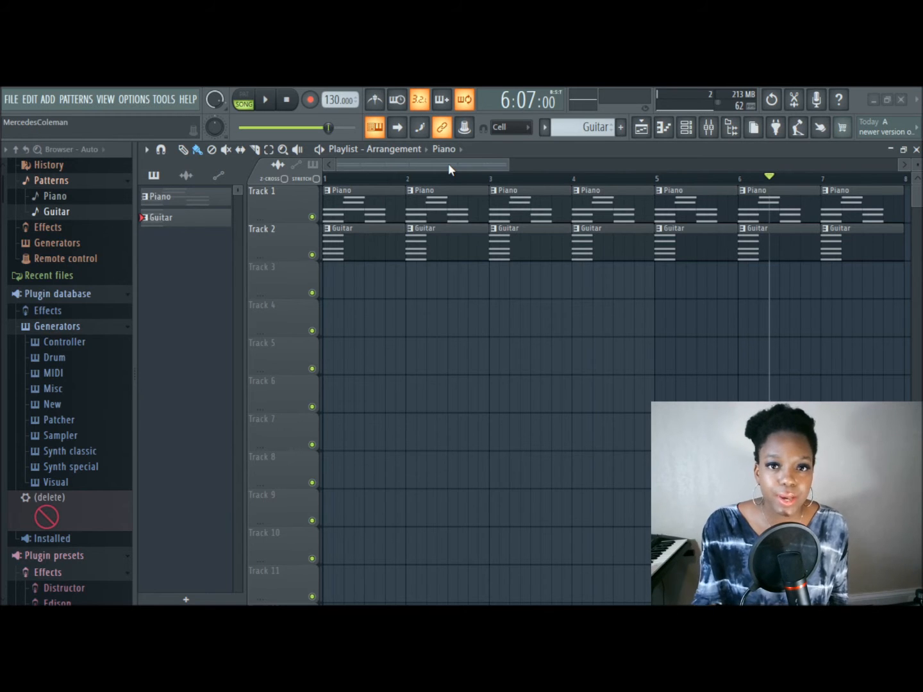
Turn off the typing keyboard, then slice the bar 3 Piano clip on Track 1 near its middle and delete the second part
click(385, 135)
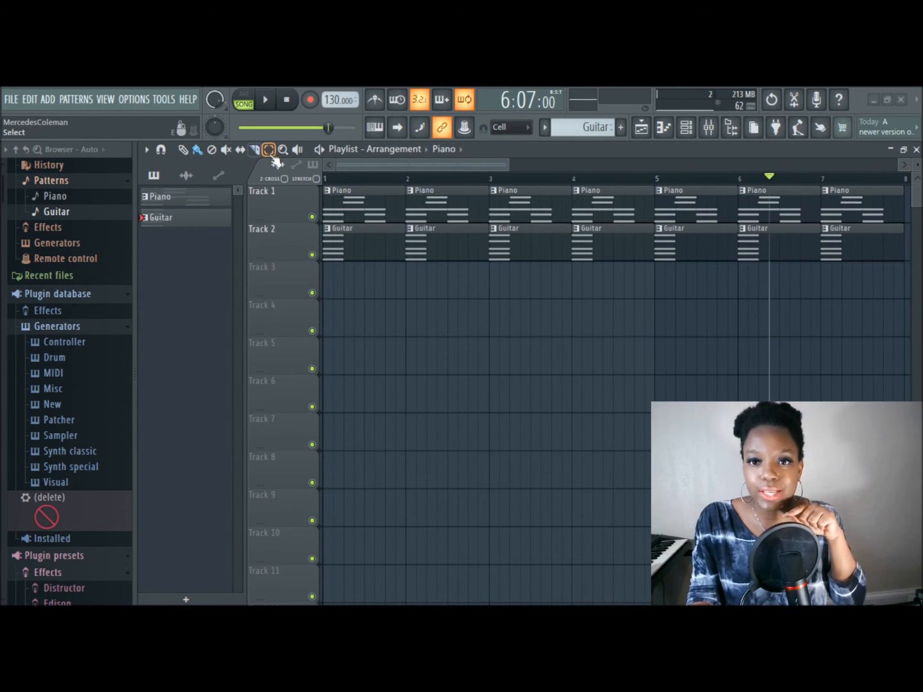
click(198, 151)
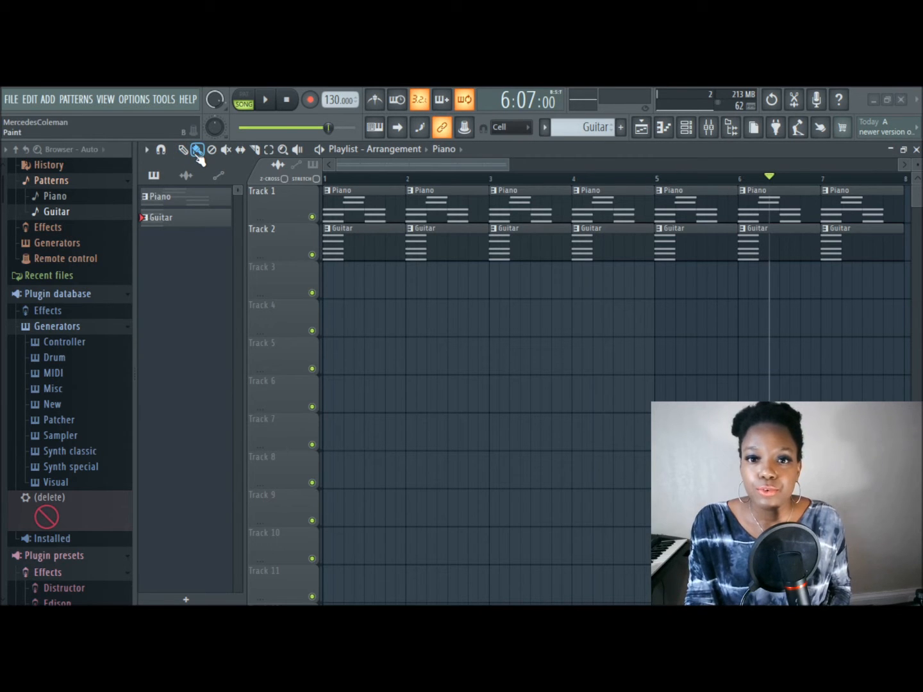
click(257, 153)
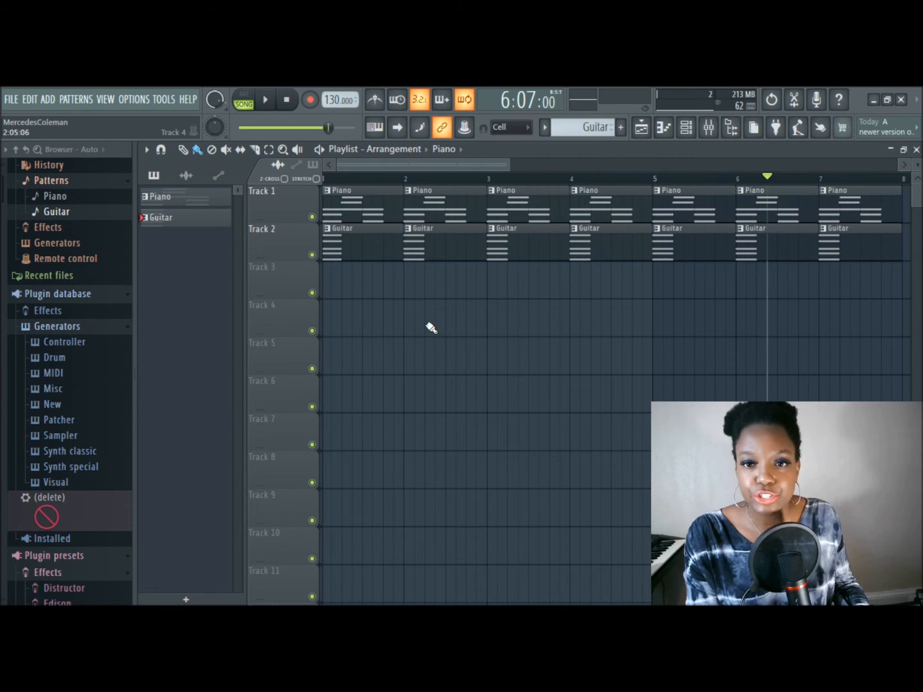
key(p)
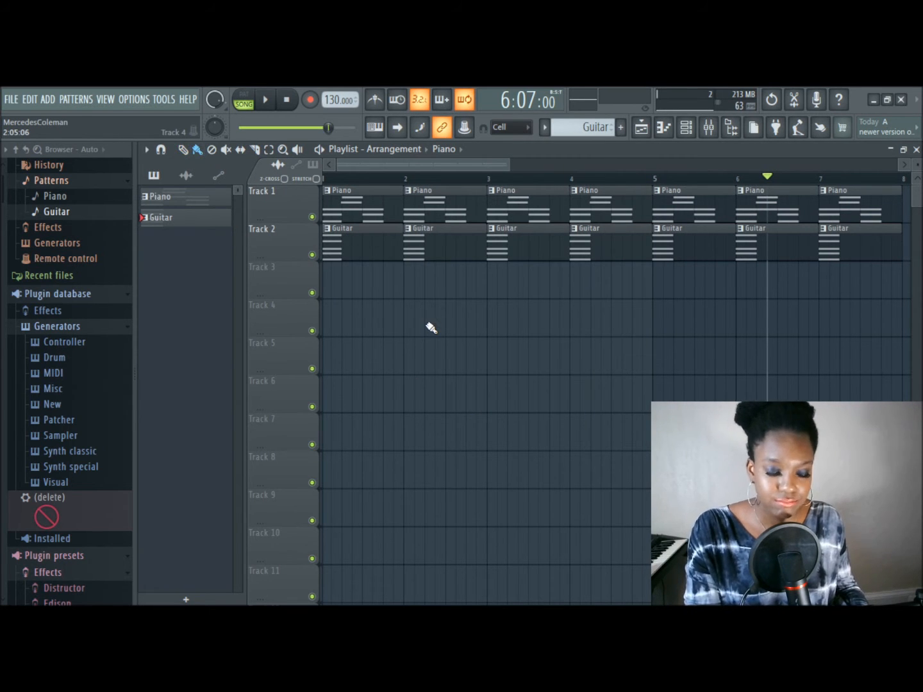
key(c)
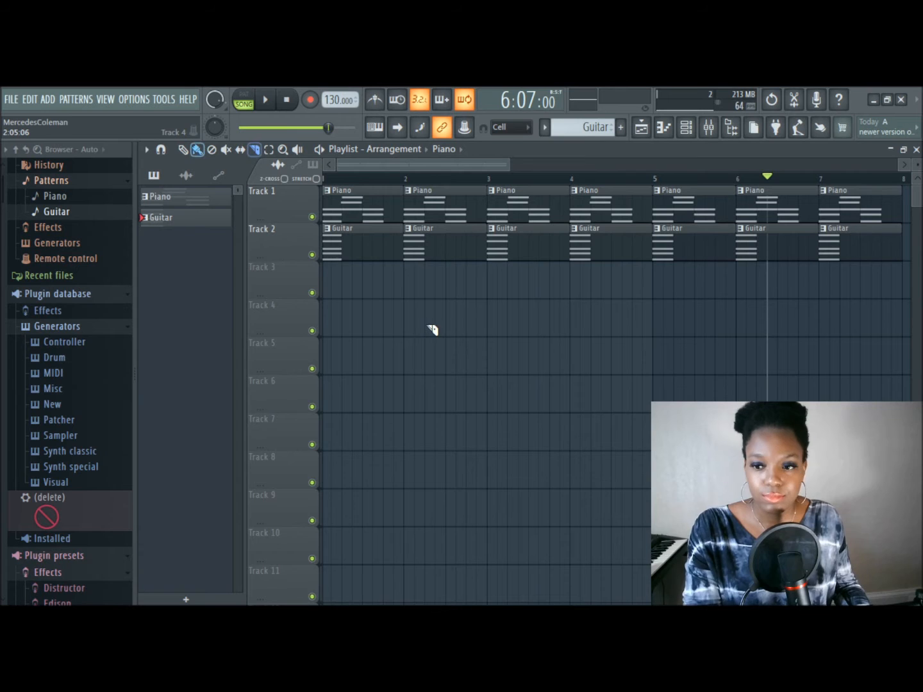
drag(537, 195, 528, 230)
right_click(537, 196)
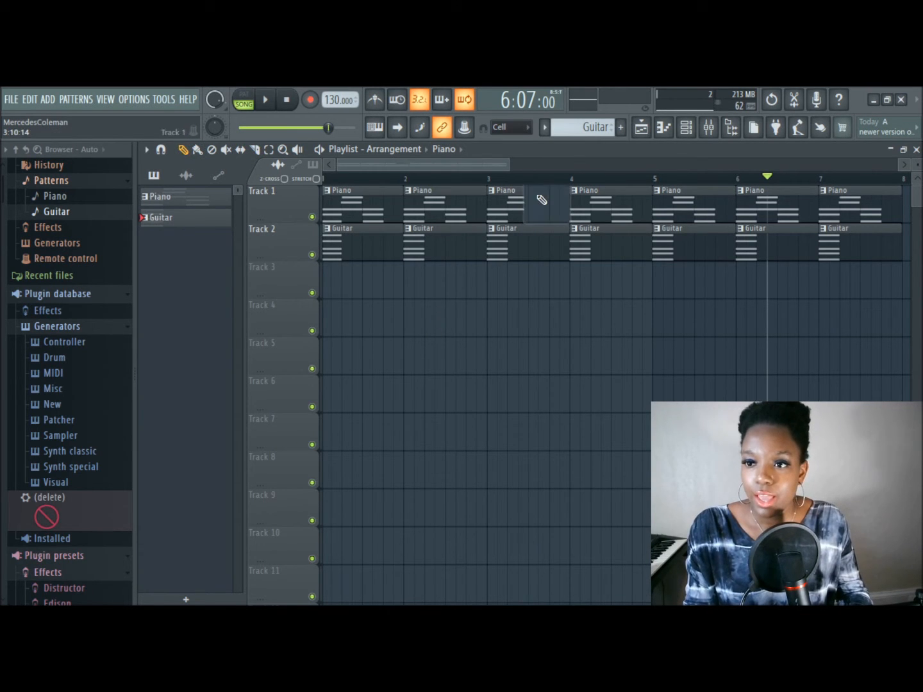
Slice the shortened Piano clip at bar 3 again, delete the cut-off piece, and extend the remainder to about half a bar
key(c)
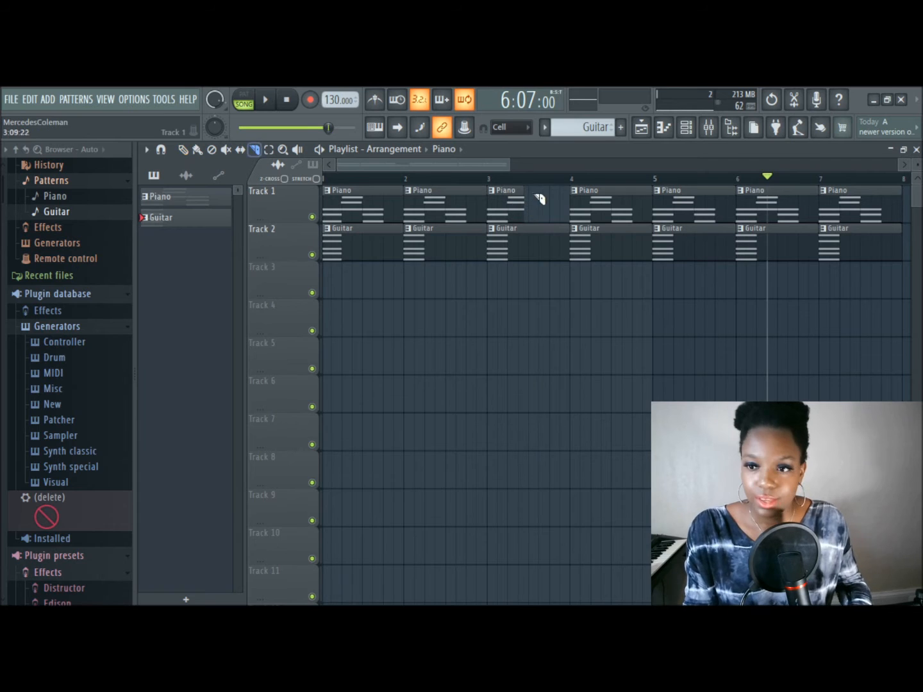
drag(502, 196, 505, 210)
right_click(519, 199)
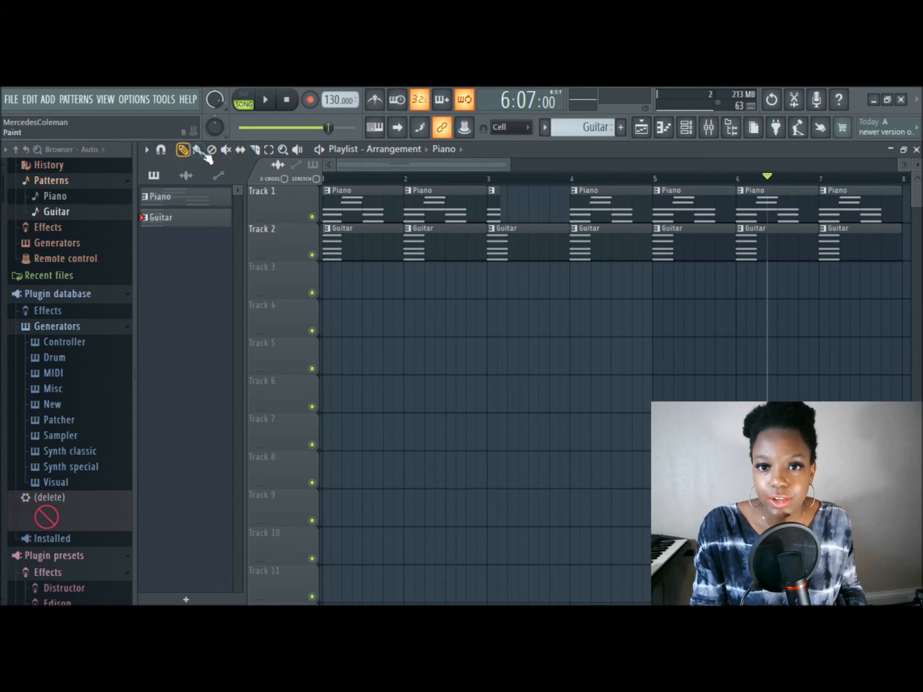
drag(496, 191, 530, 191)
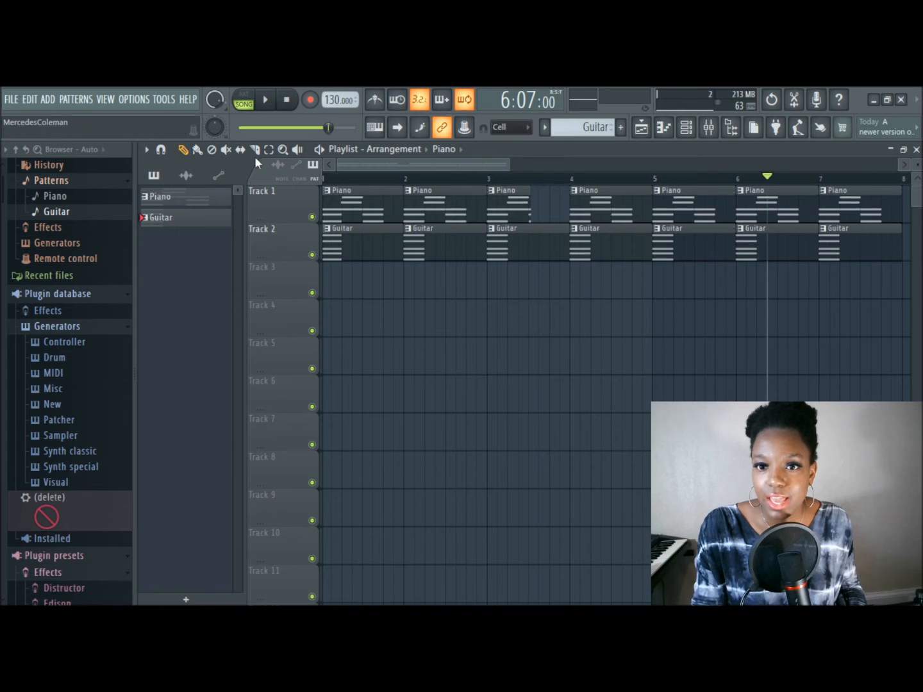
Try the Paint and Slice tools on the Guitar clip at bar 3 and in the empty Track 3 below it
click(198, 149)
drag(504, 248, 515, 258)
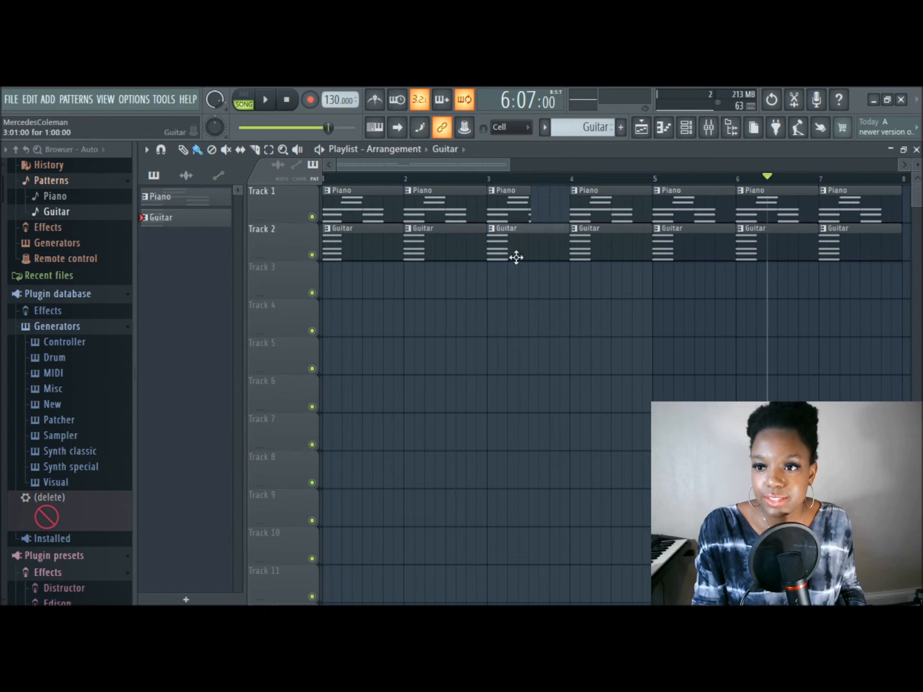
click(518, 287)
click(259, 150)
click(571, 285)
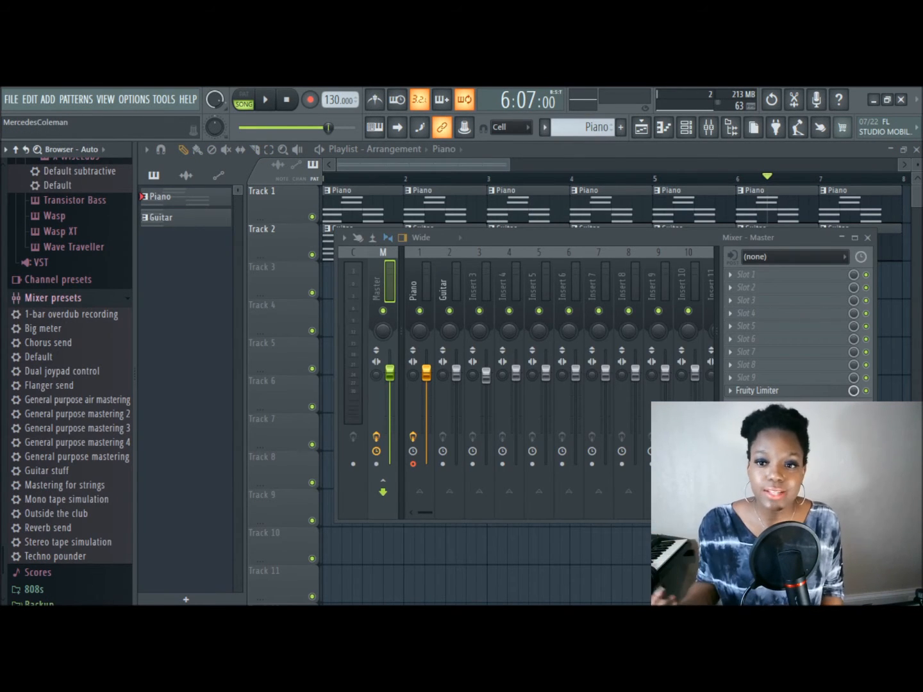
Search the browser for fruity notebook 2 and load Fruity NoteBook 2 into Slot 1 of the Master track
key(ctrl+f)
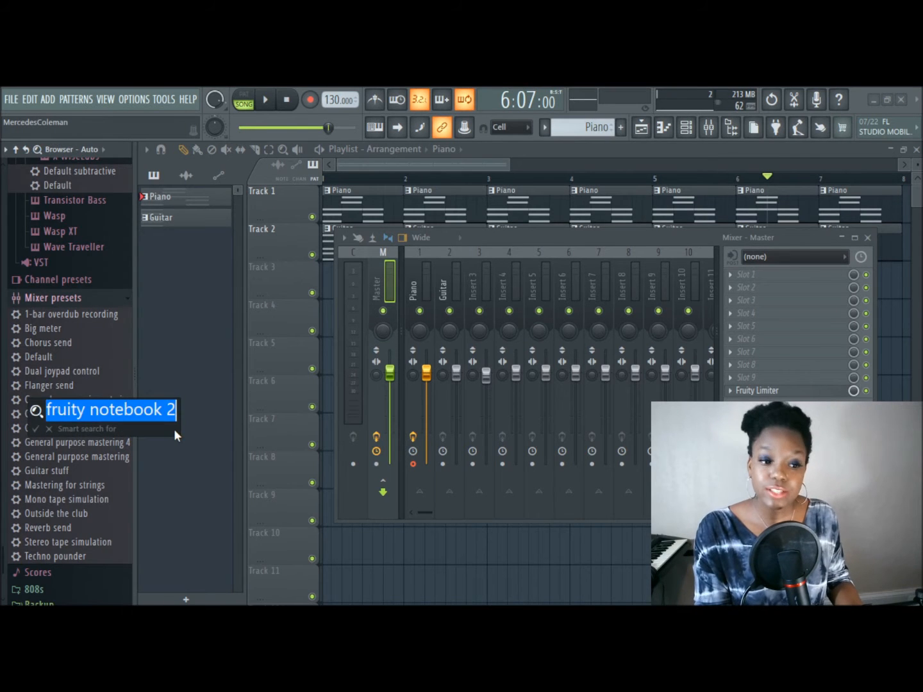
key(Return)
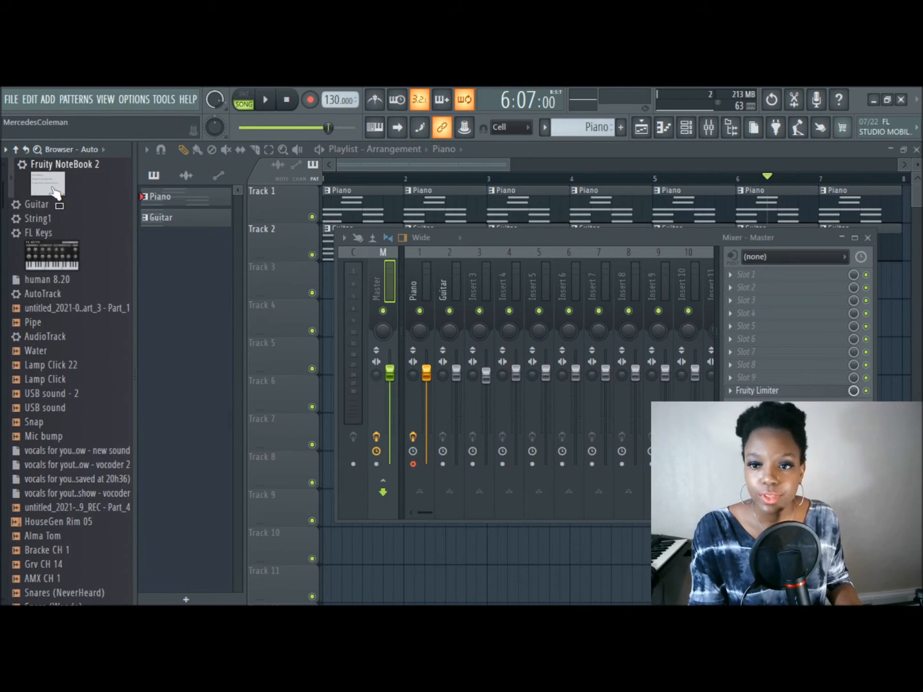
drag(53, 184, 732, 271)
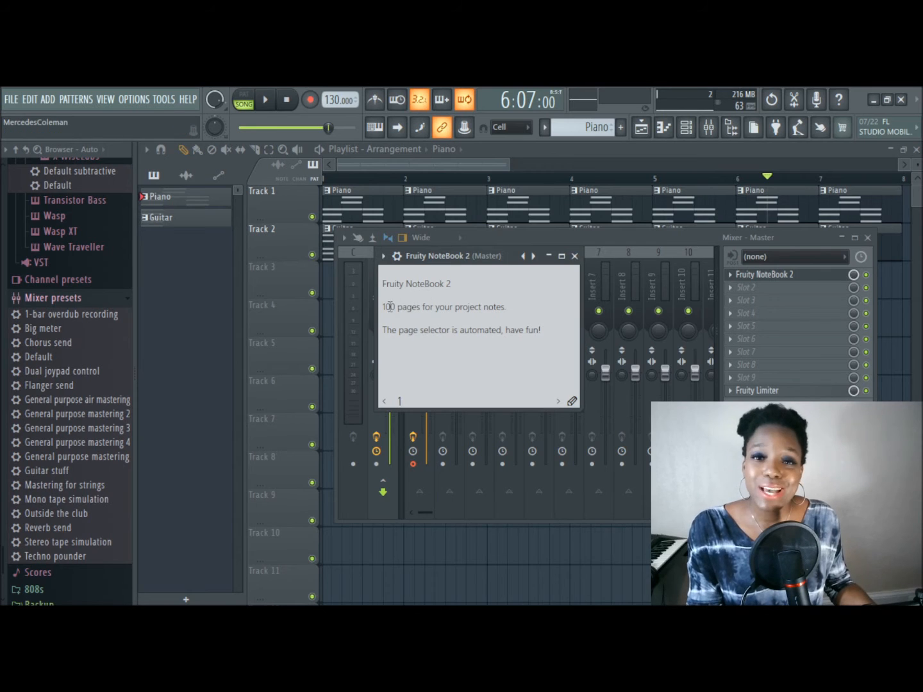
Replace the default text on page 1 of Fruity NoteBook 2 with the author's first name, a colon and "changed"
drag(382, 279, 538, 345)
key(Delete)
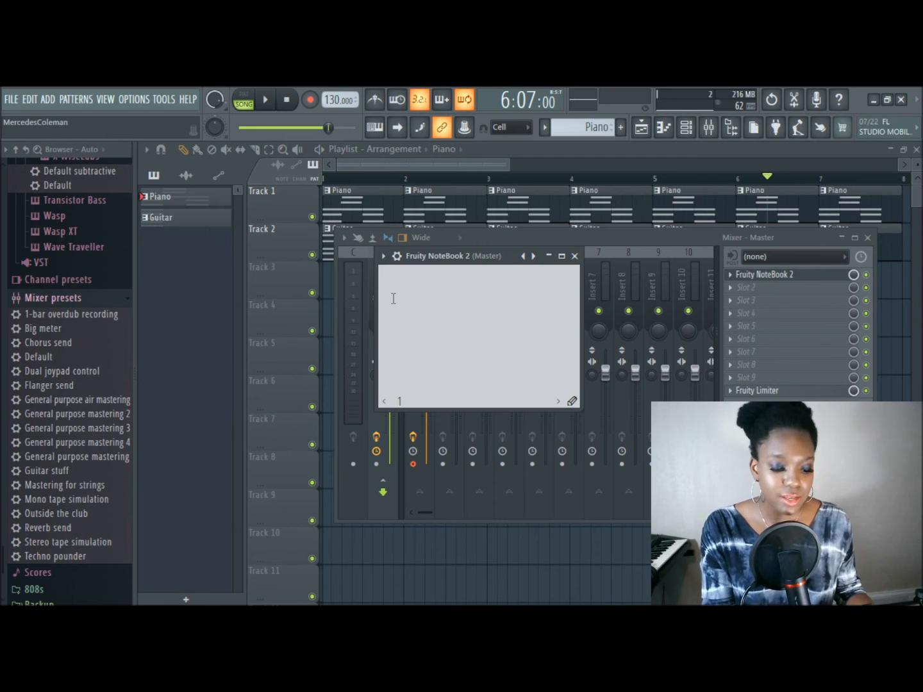
text(Mercedes:)
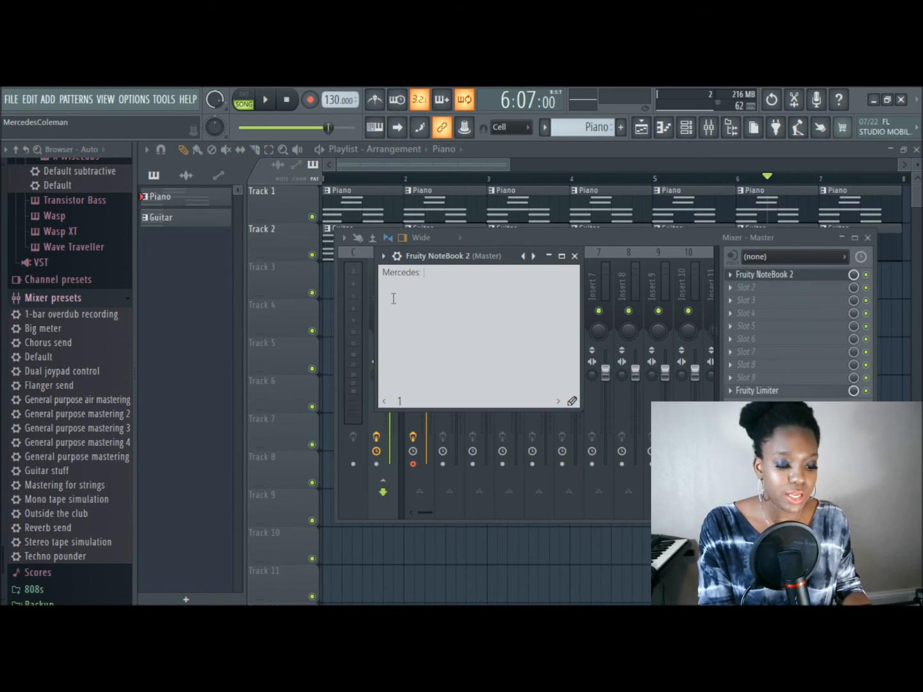
text(changed)
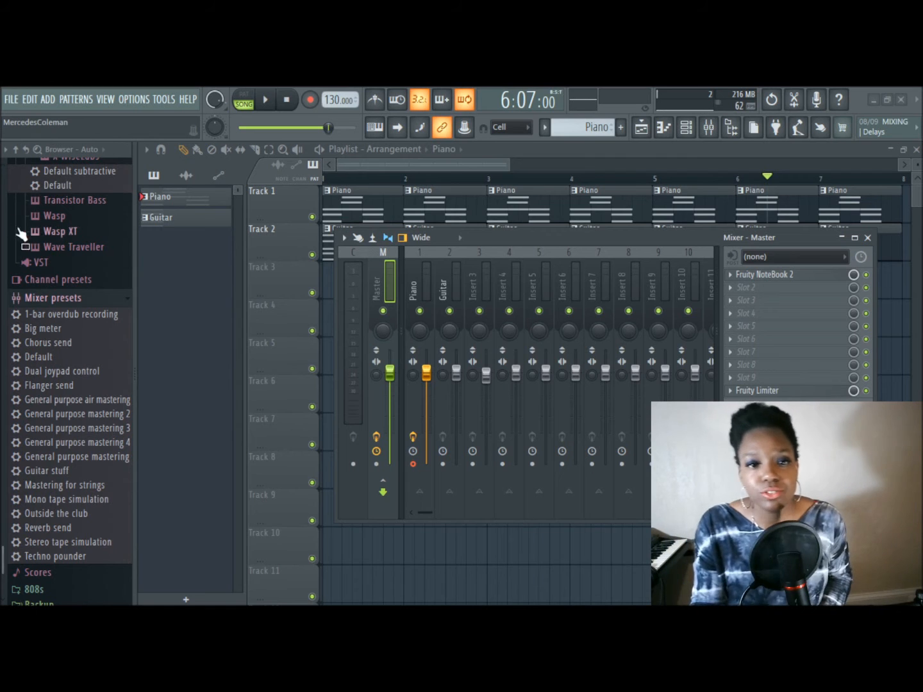
Expand the current project's History in the browser and roll the project back to the last "Playlist add clip" entry
scroll(46, 241, up, 15)
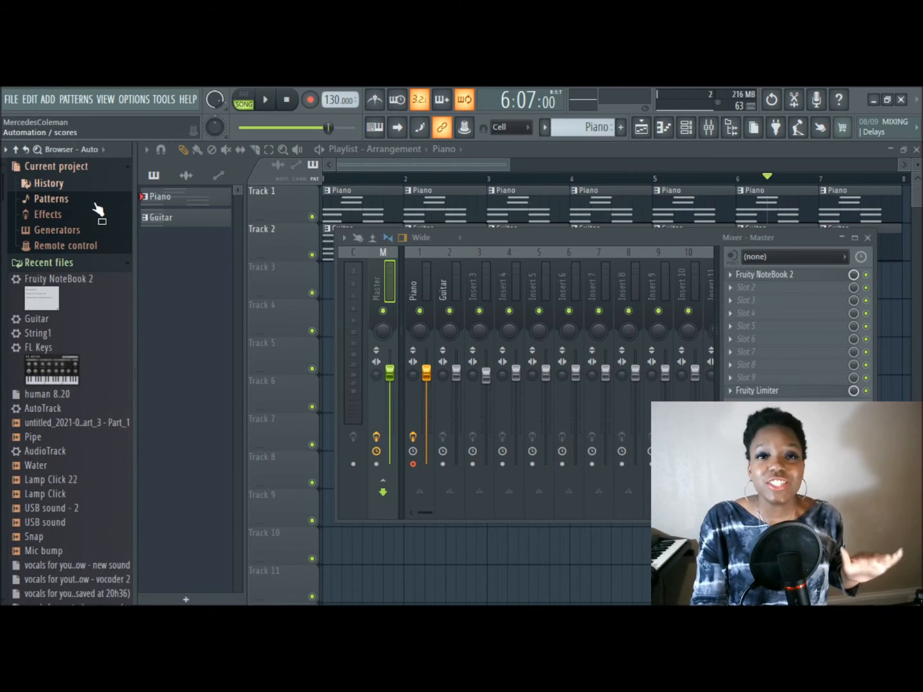
click(64, 184)
scroll(89, 237, down, 3)
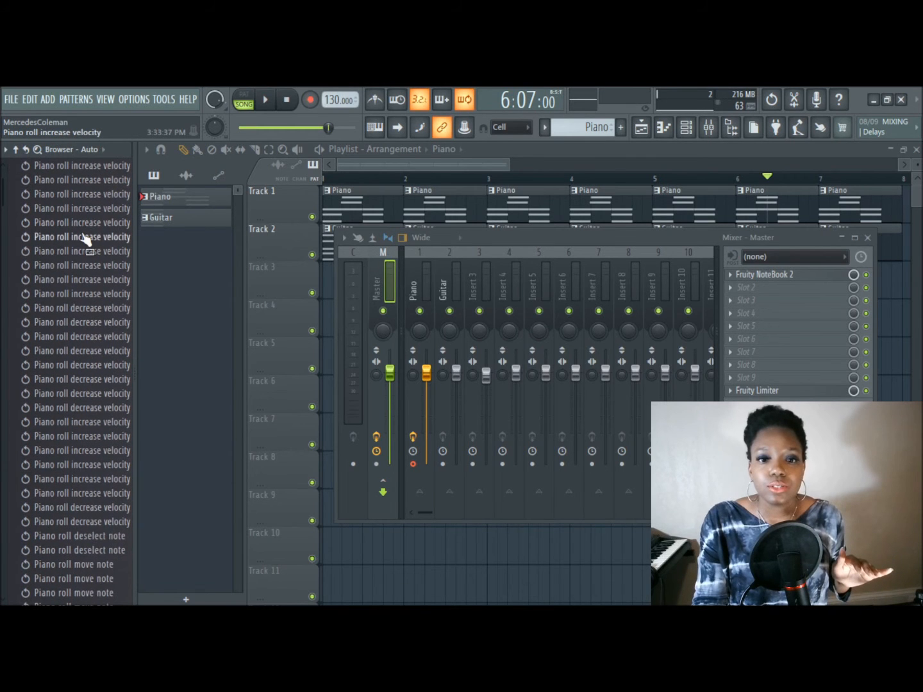
scroll(94, 321, down, 2)
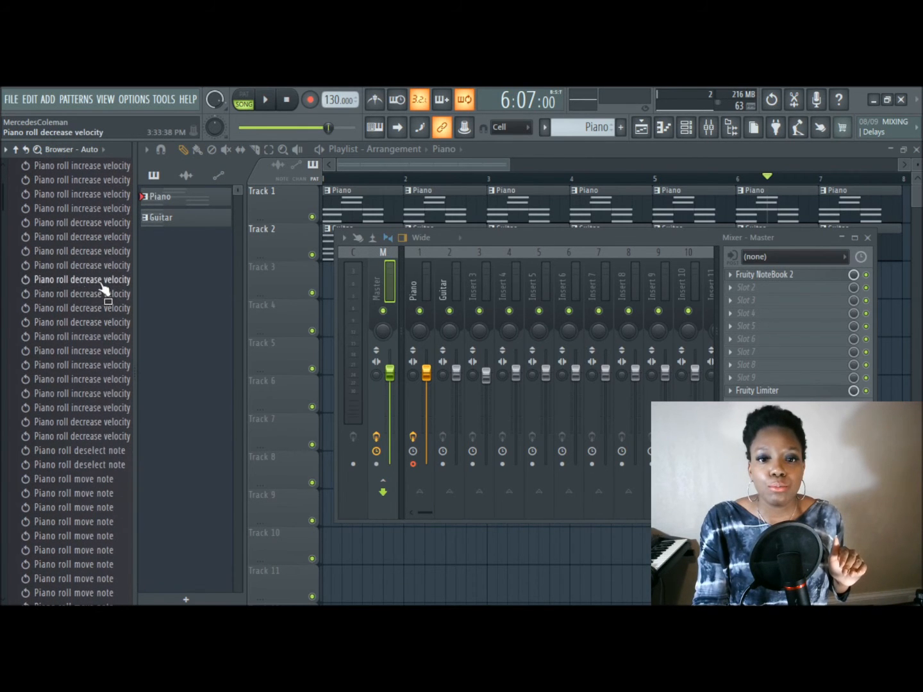
scroll(102, 355, down, 10)
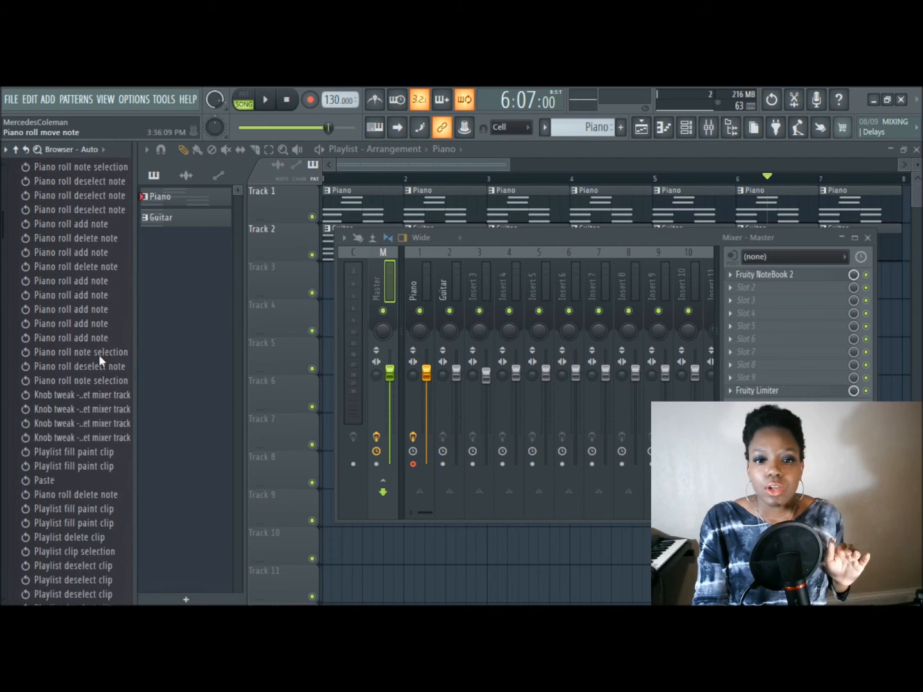
scroll(99, 355, down, 11)
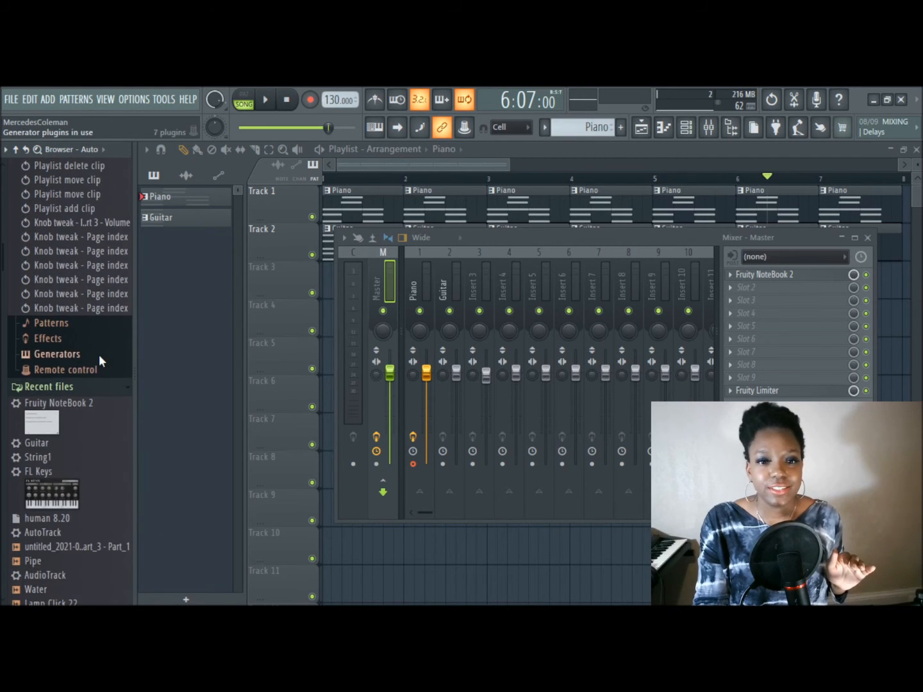
scroll(99, 356, up, 4)
key(ctrl+z)
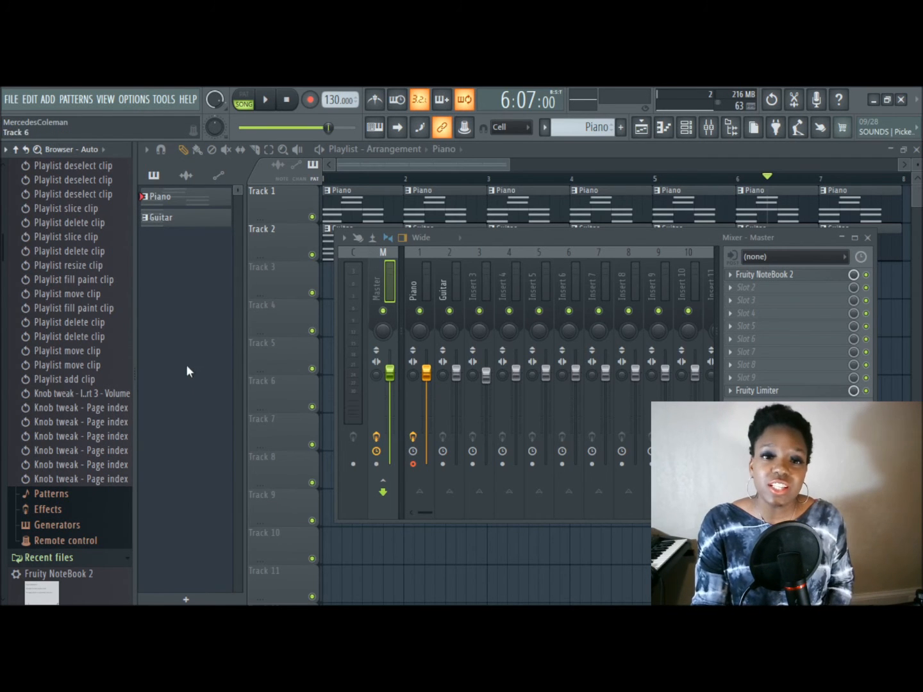
click(81, 383)
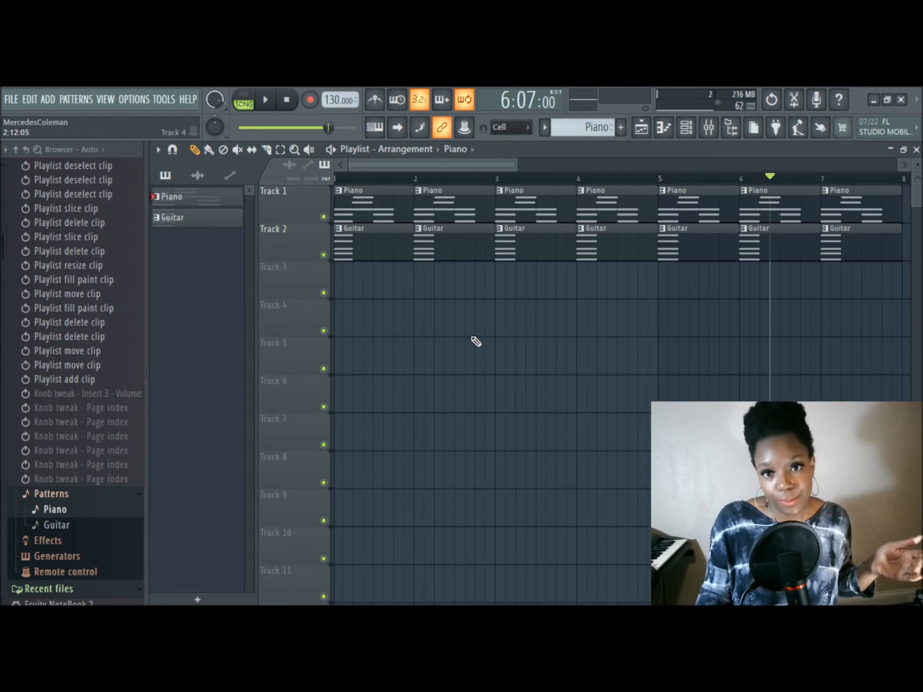
Collapse the project History and look through the autosaved project versions in the browser's Backup folder
scroll(66, 273, up, 15)
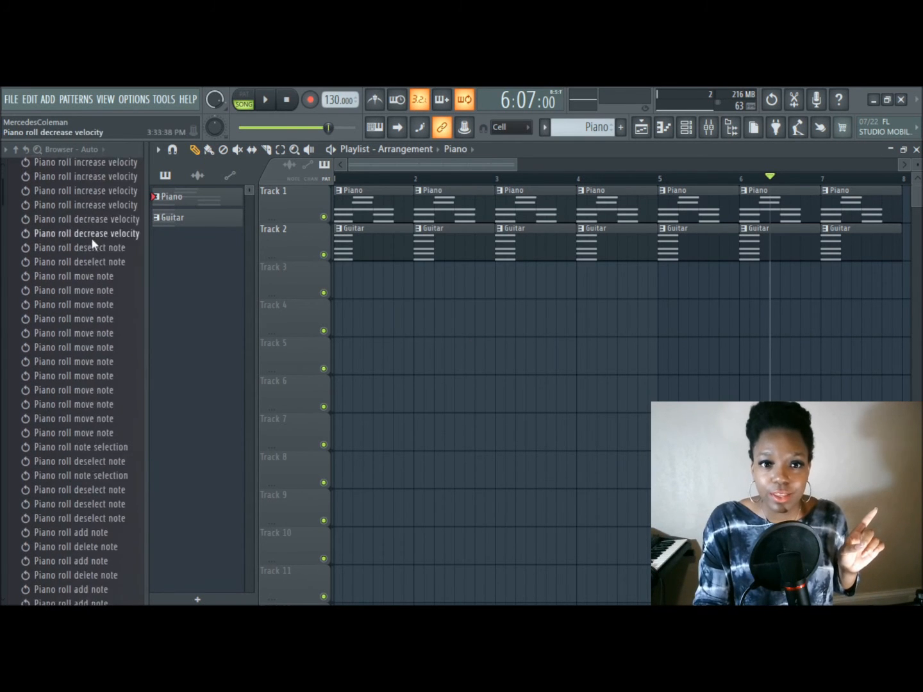
click(61, 184)
scroll(73, 282, down, 20)
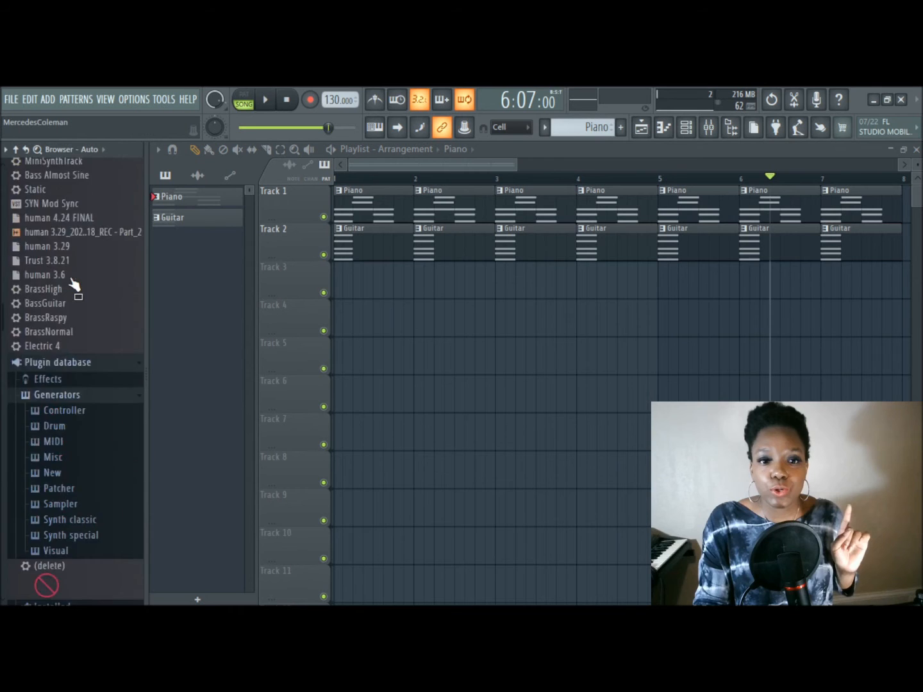
scroll(74, 285, down, 20)
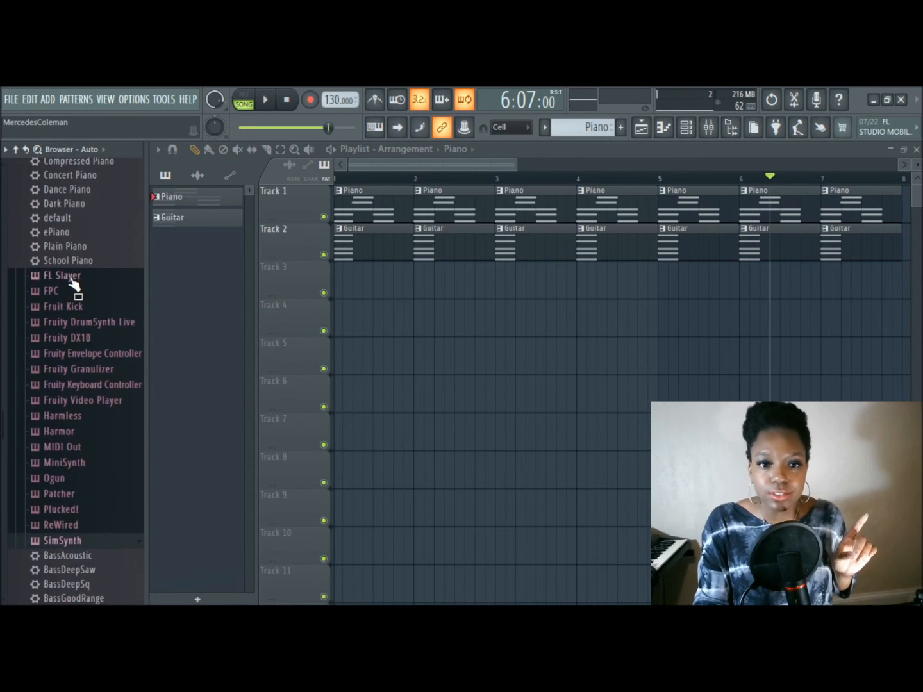
scroll(71, 282, down, 20)
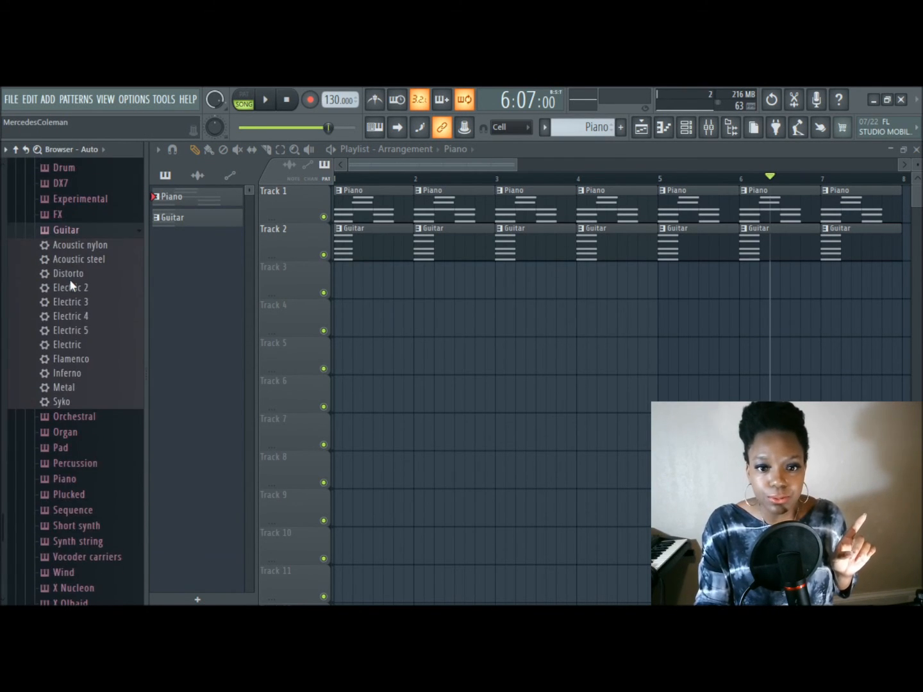
scroll(74, 287, down, 15)
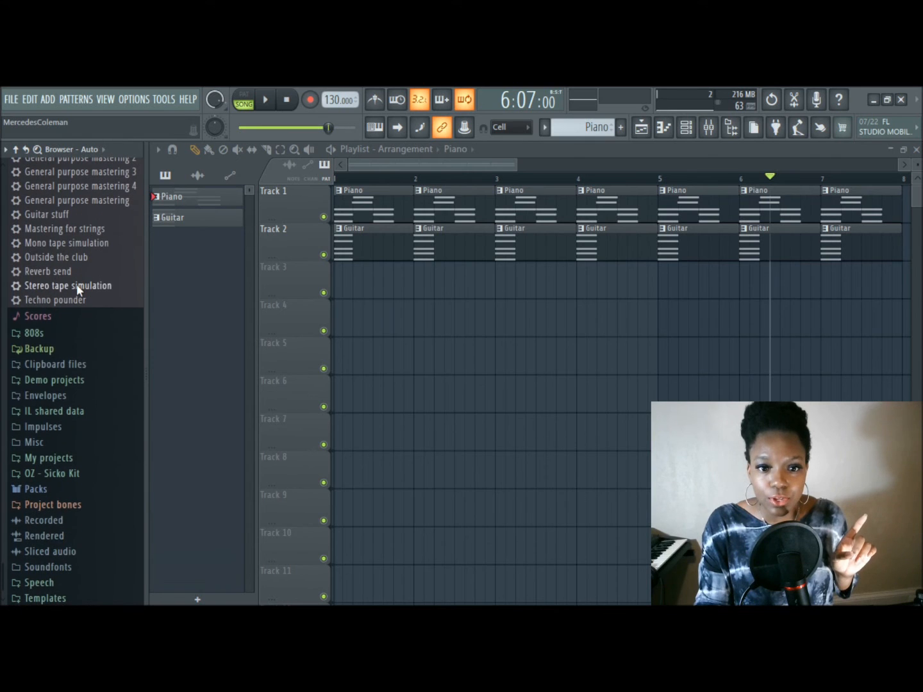
click(39, 348)
scroll(94, 389, down, 10)
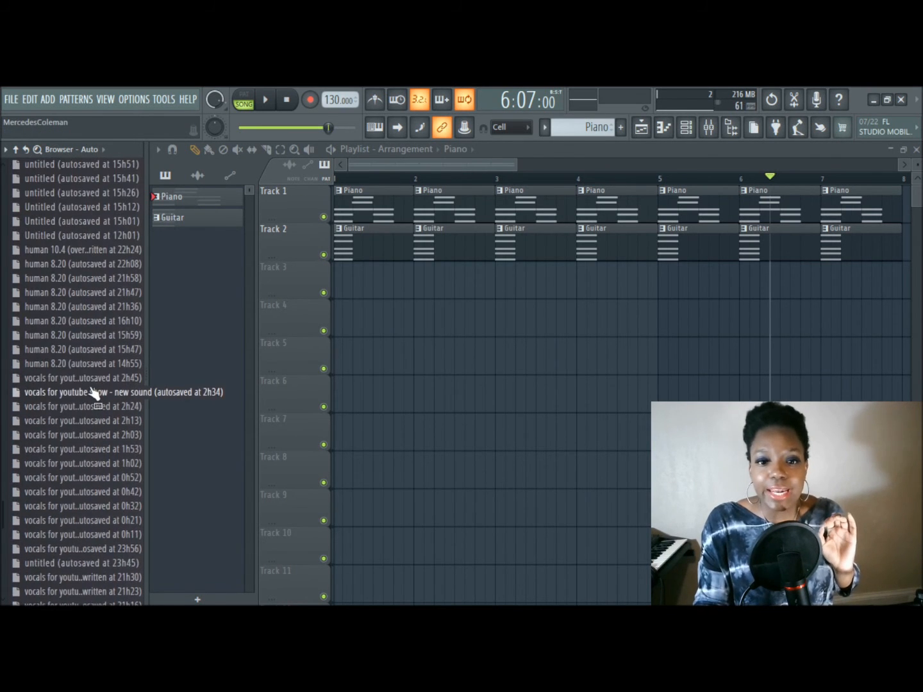
scroll(89, 386, up, 10)
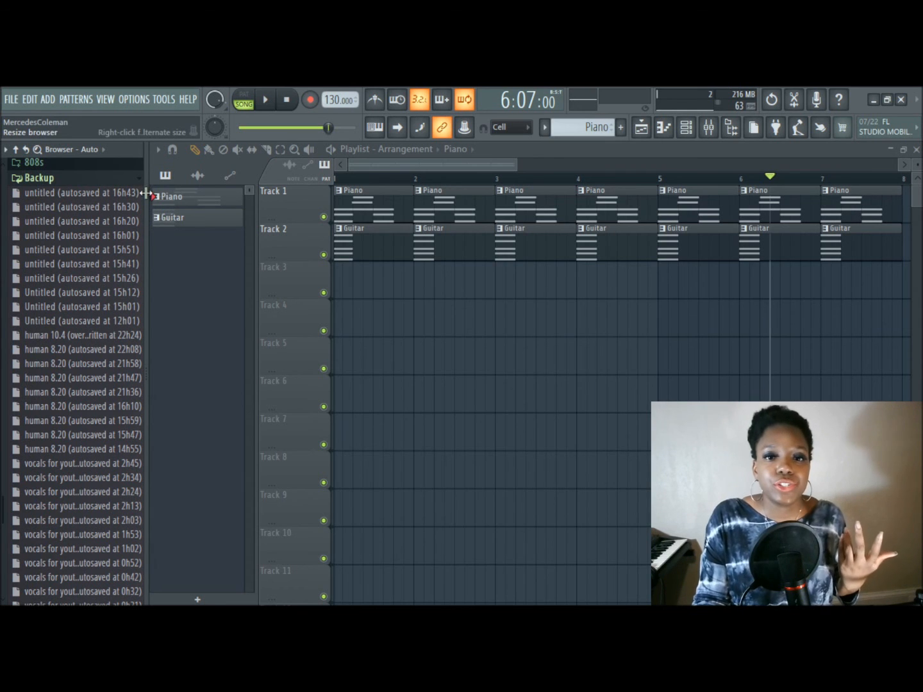
click(89, 195)
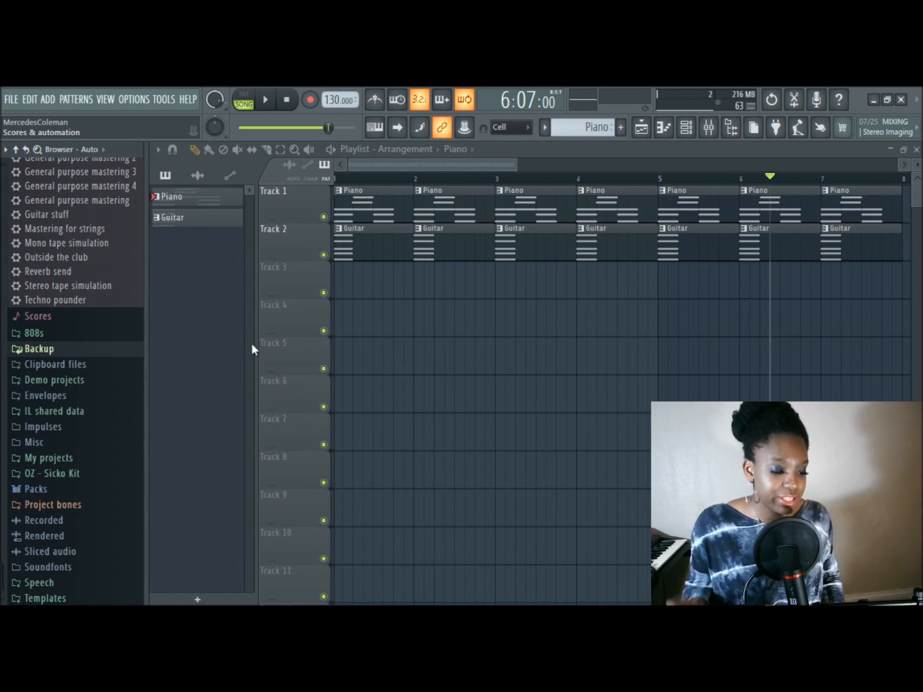
Open the browser's smart search
key(ctrl+f)
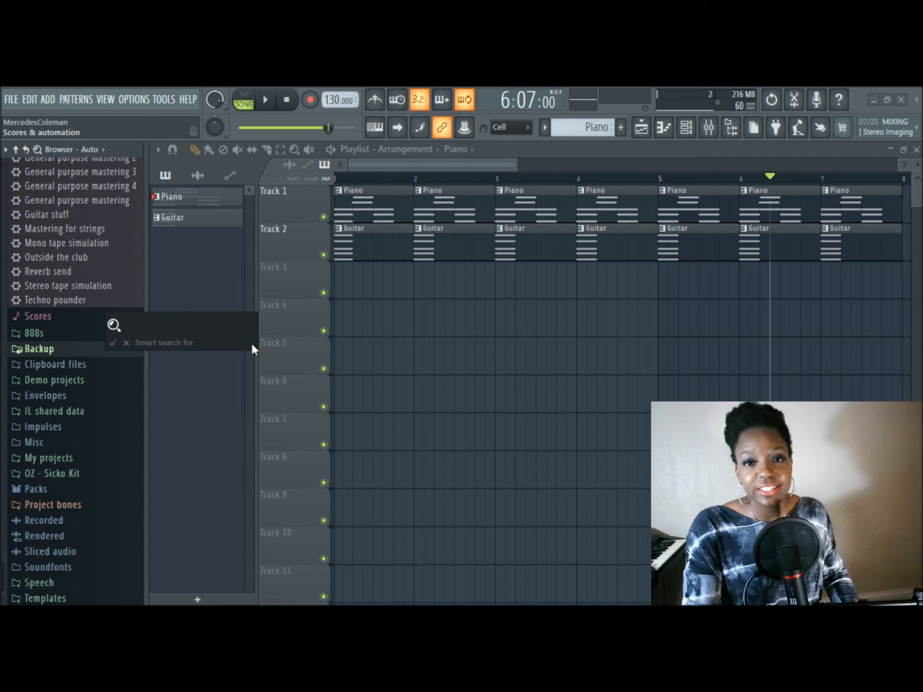